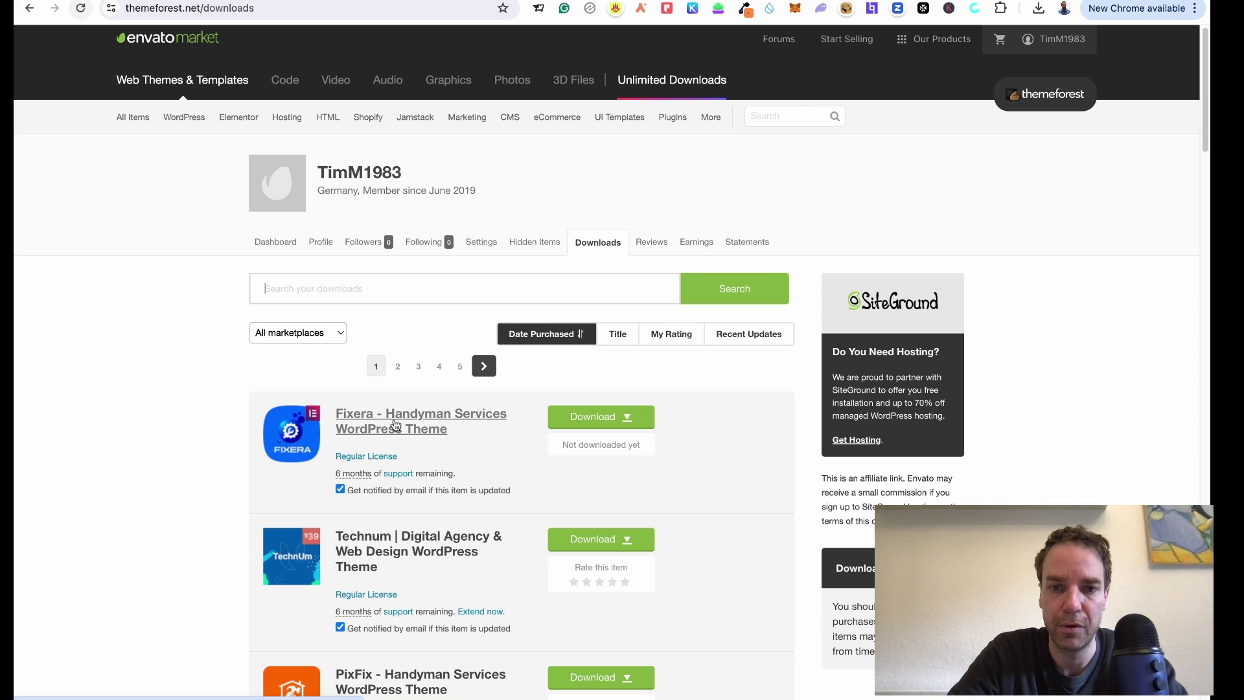
Step: Download all files and documentation of the Fixera theme, plus its license certificate and purchase code as PDF
{"action": "left_click", "coordinate": [627, 420]}
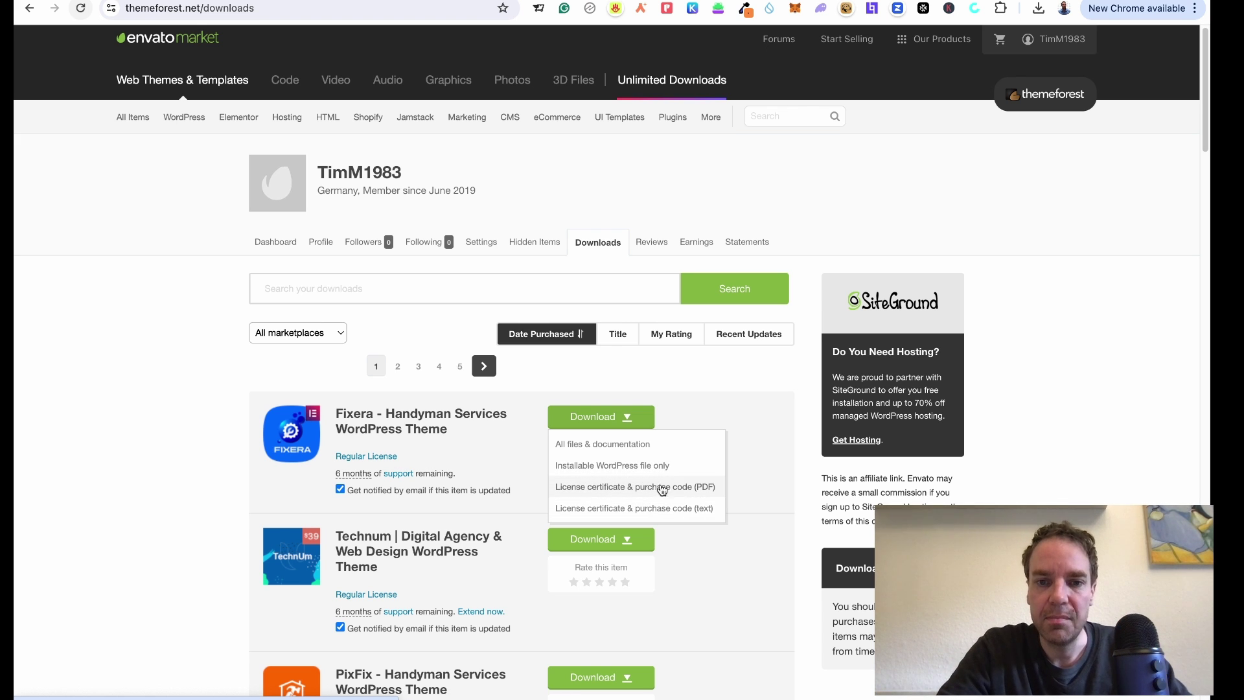
{"action": "left_click", "coordinate": [589, 447]}
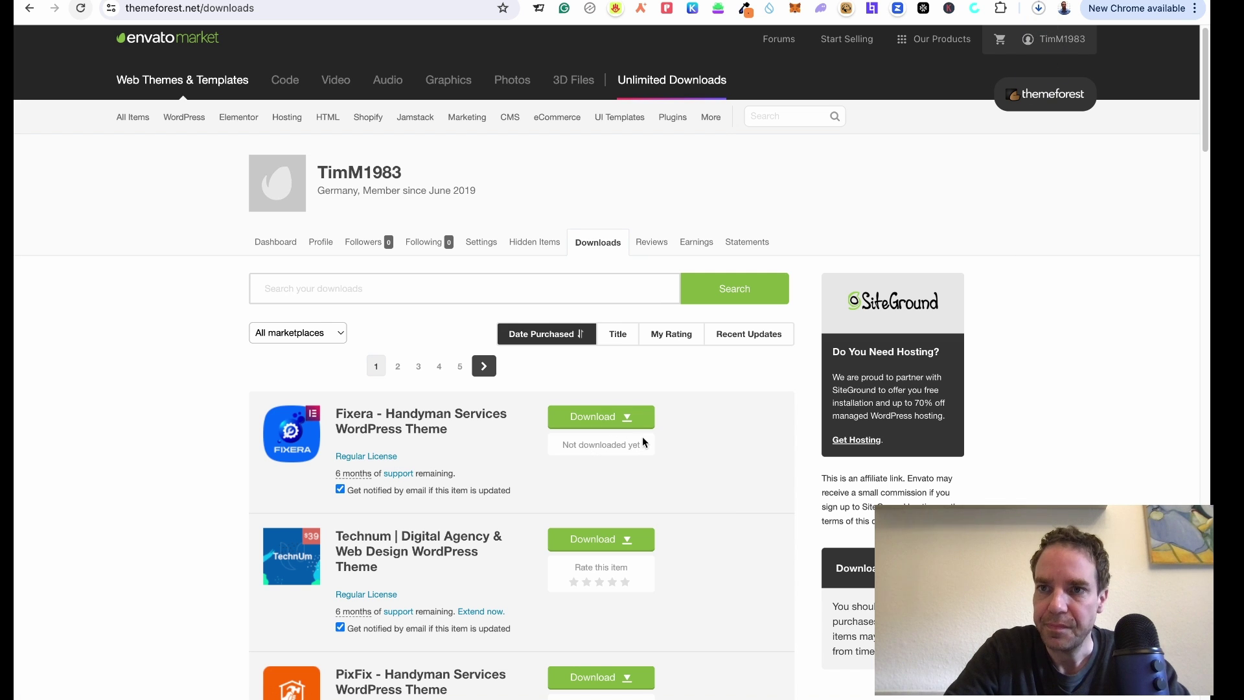
{"action": "left_click", "coordinate": [627, 423]}
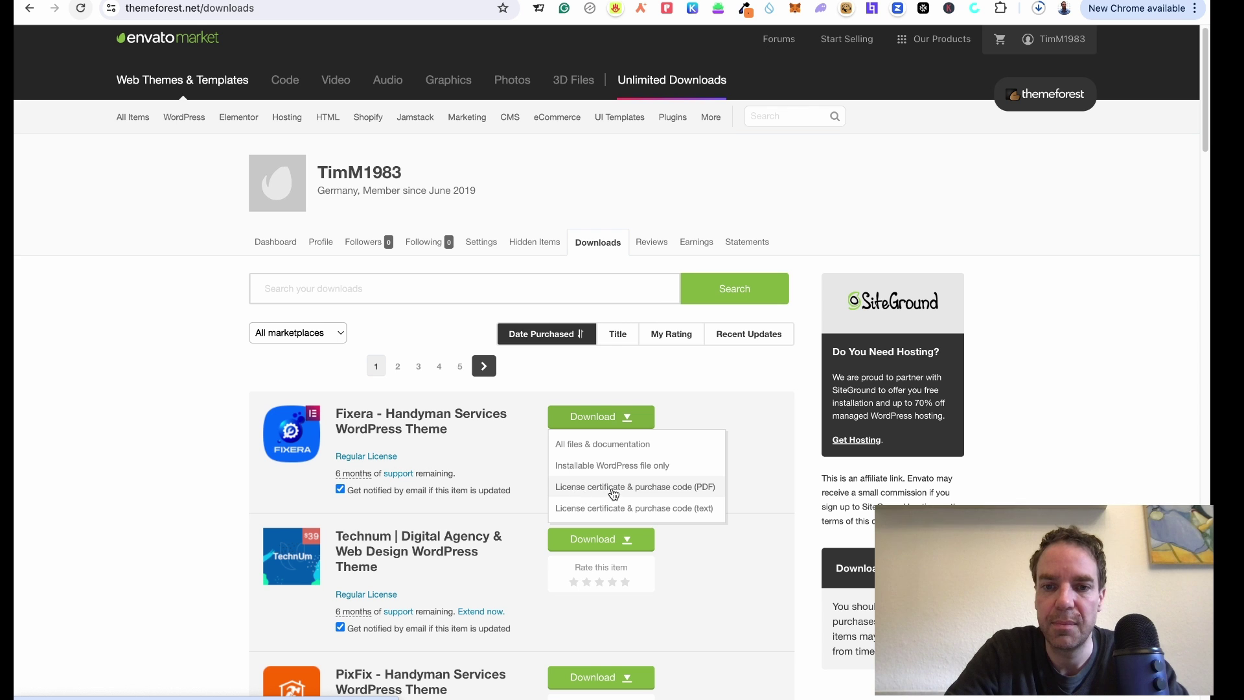
{"action": "left_click", "coordinate": [648, 488]}
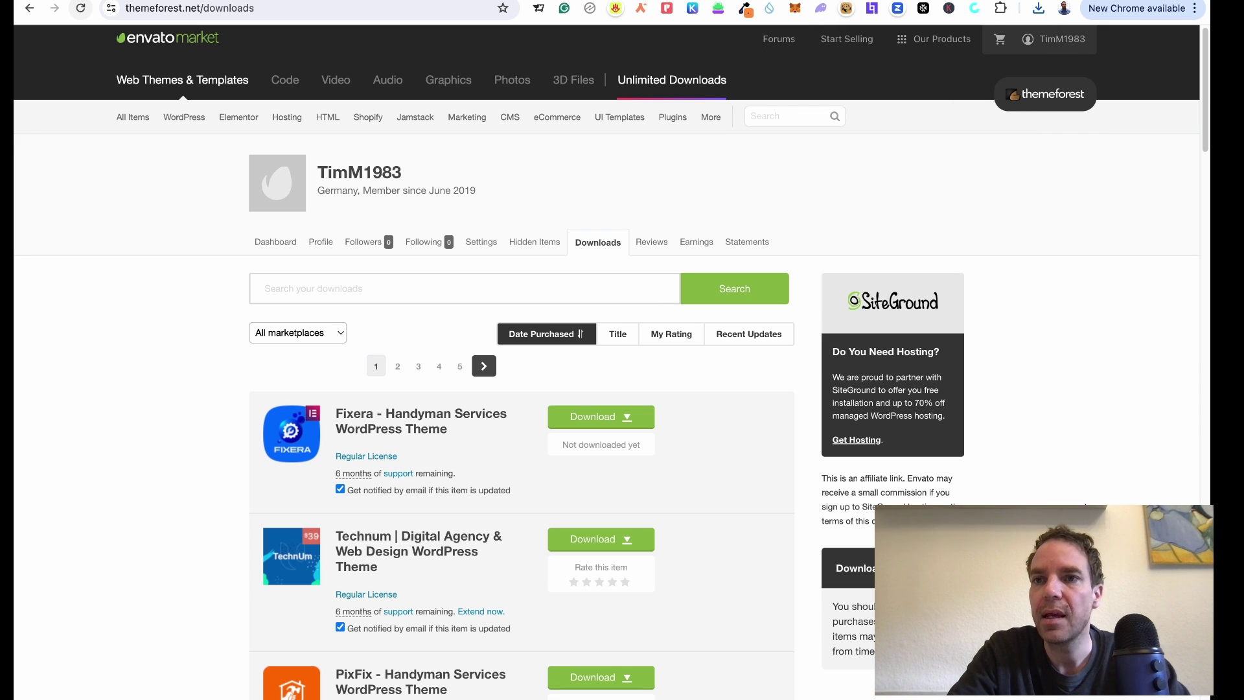
Step: Switch to Finder and move the downloaded theme ZIP and license PDF into the Rohrreinigung Ulm folder
{"action": "key", "text": "ctrl+Left"}
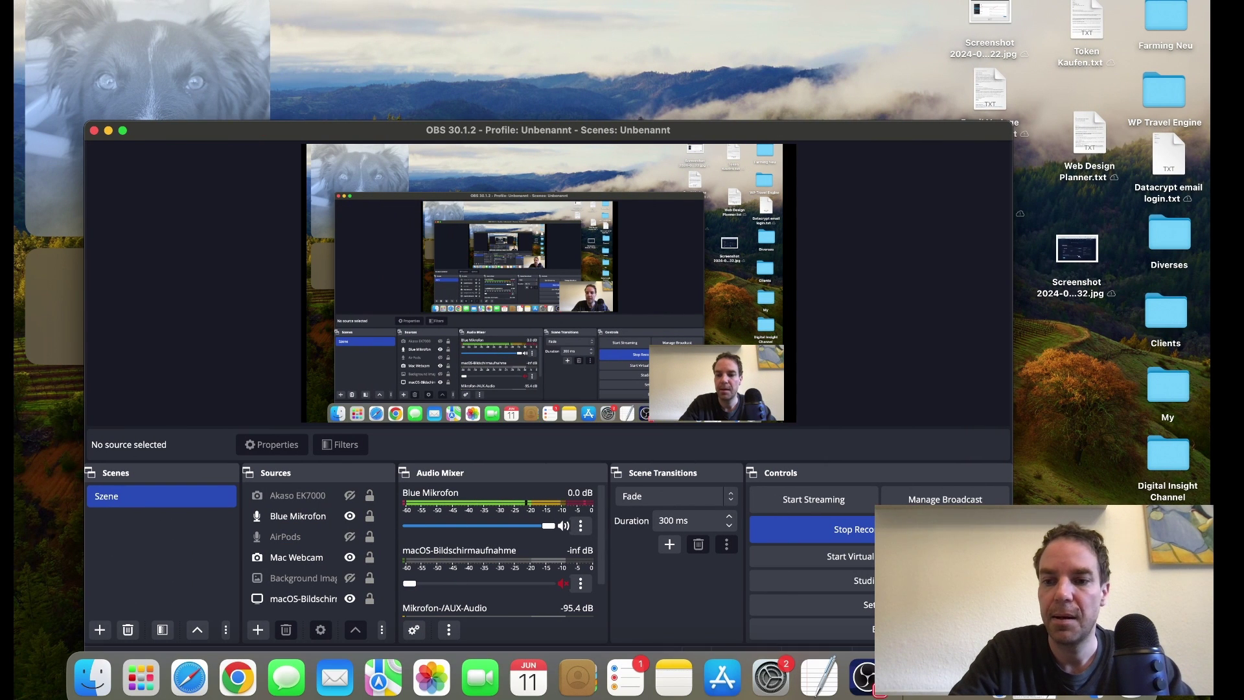
{"action": "left_click", "coordinate": [1040, 680]}
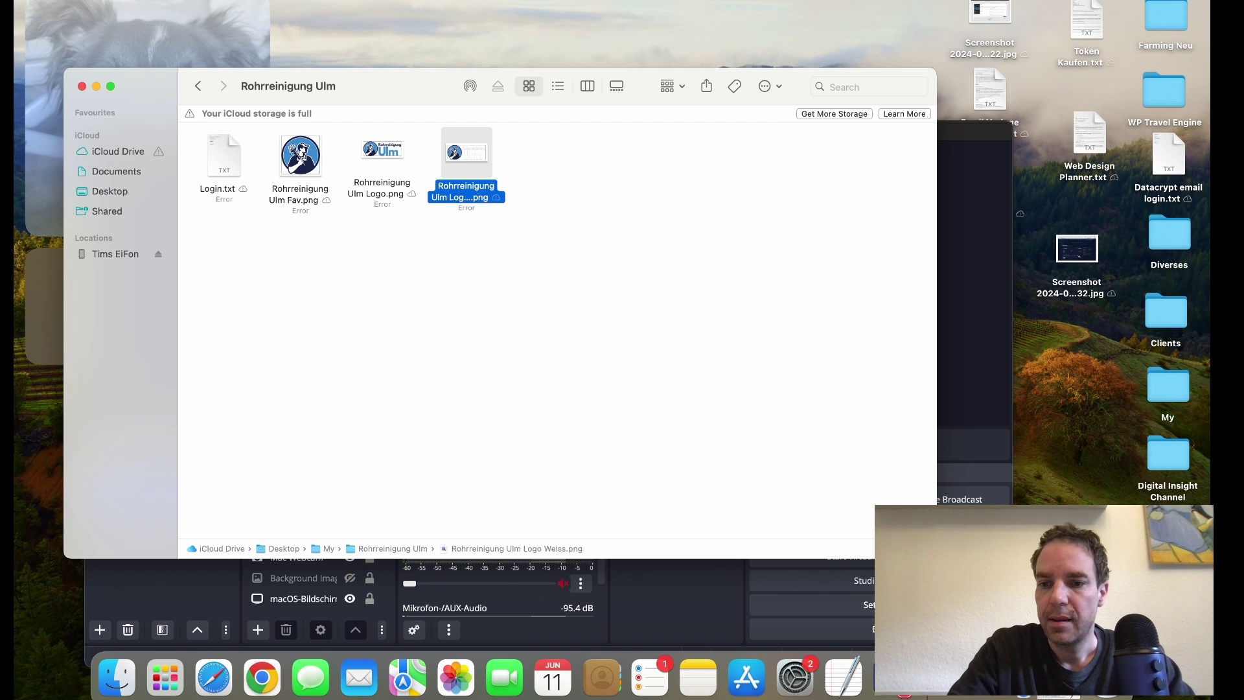
{"action": "left_click", "coordinate": [1040, 678]}
{"action": "left_click_drag", "start_coordinate": [900, 564], "coordinate": [236, 267]}
{"action": "mouse_move", "coordinate": [1040, 697]}
{"action": "left_click_drag", "start_coordinate": [900, 589], "coordinate": [353, 277]}
{"action": "left_click", "coordinate": [594, 357]}
{"action": "left_click_drag", "start_coordinate": [199, 253], "coordinate": [587, 369]}
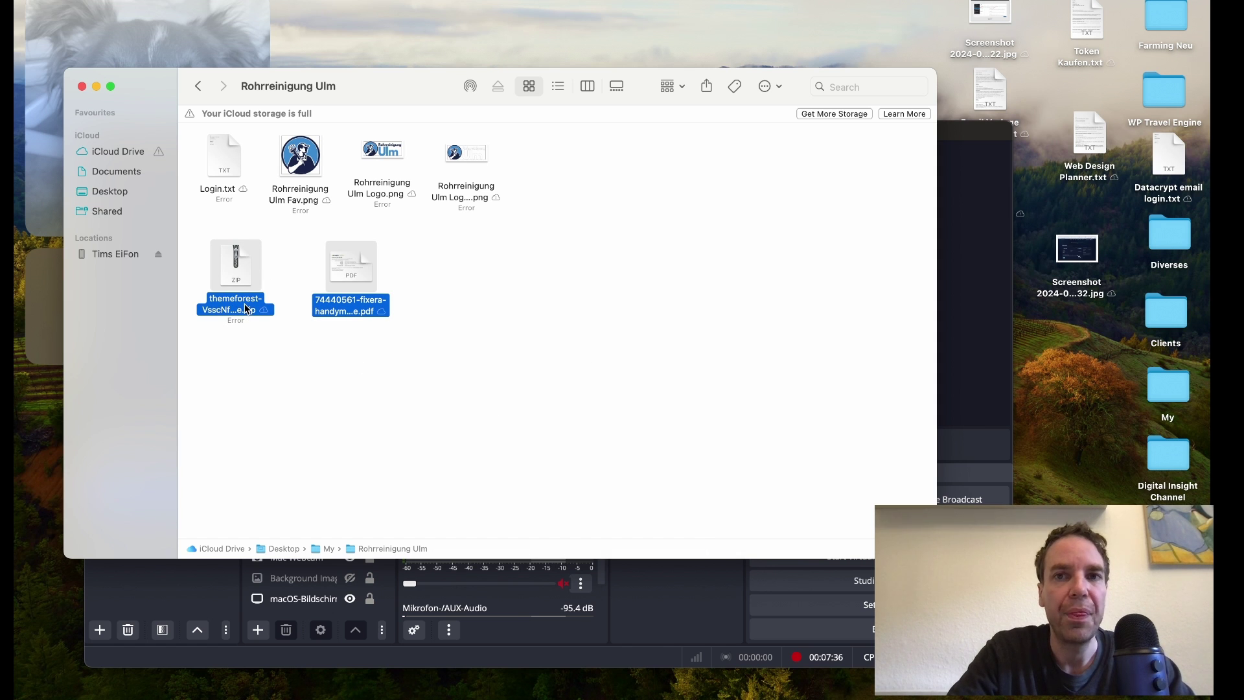
{"action": "left_click", "coordinate": [403, 373]}
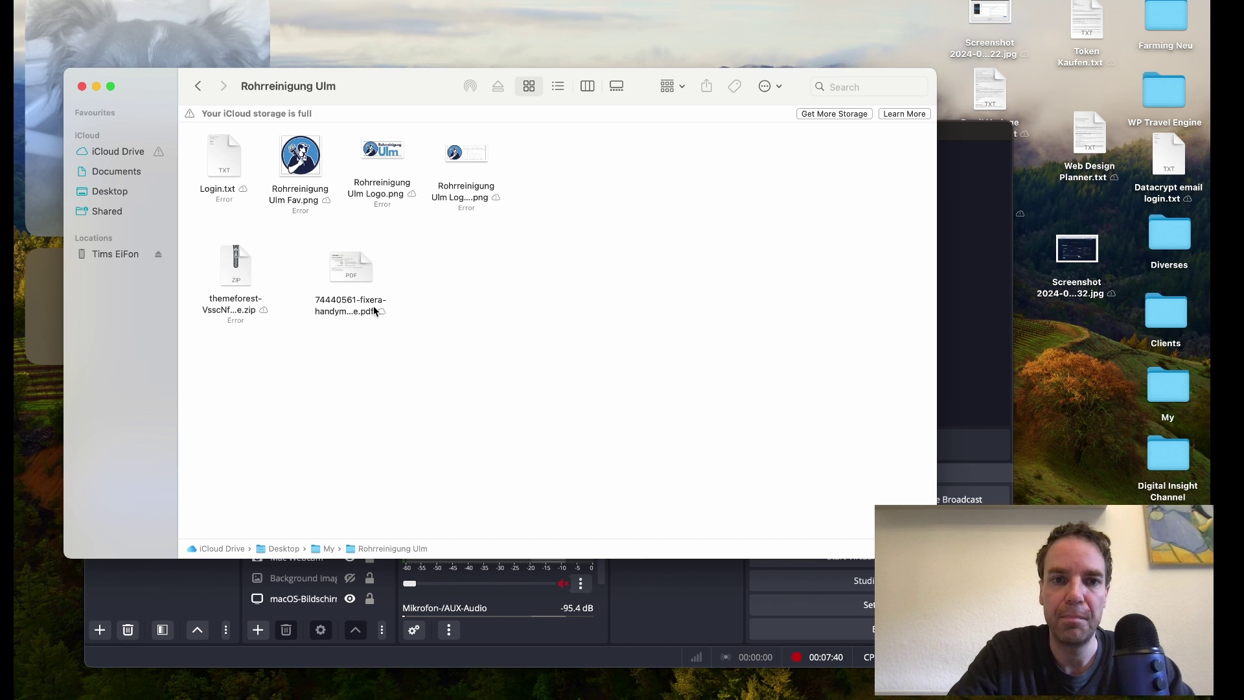
Step: Extract the ThemeForest ZIP with Archive Utility and place the Fixera_FullPackage folder beside the license PDF
{"action": "left_click", "coordinate": [234, 307]}
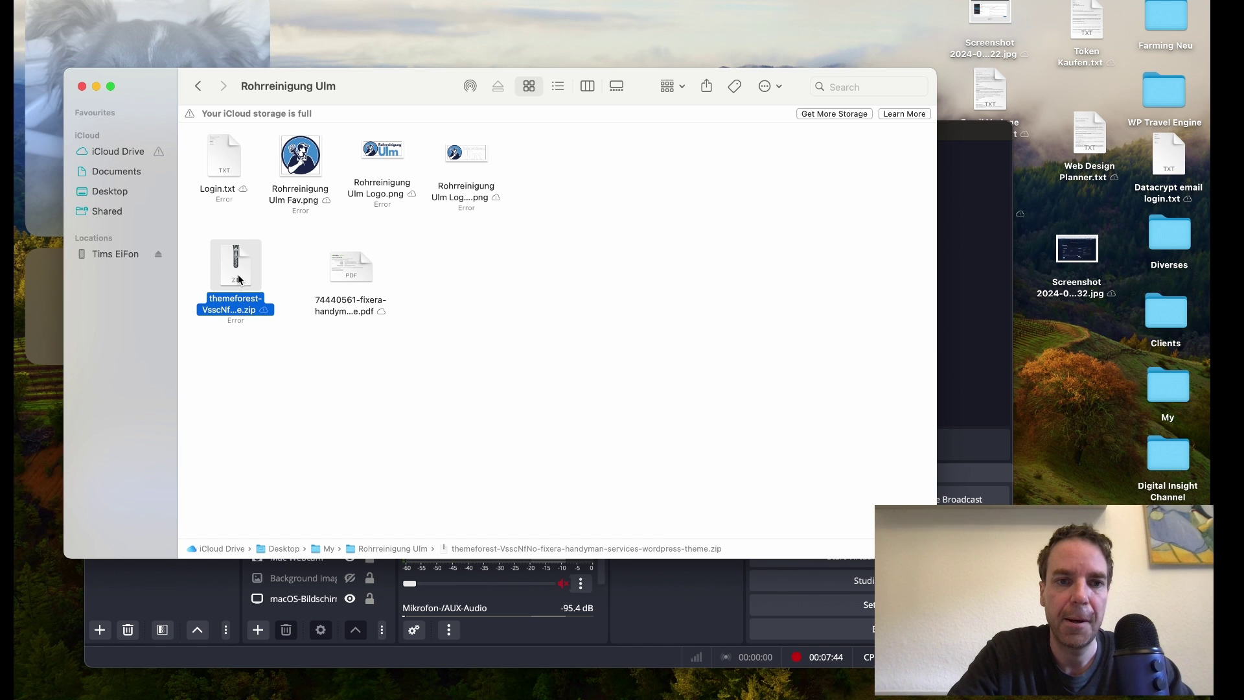
{"action": "right_click", "coordinate": [239, 280]}
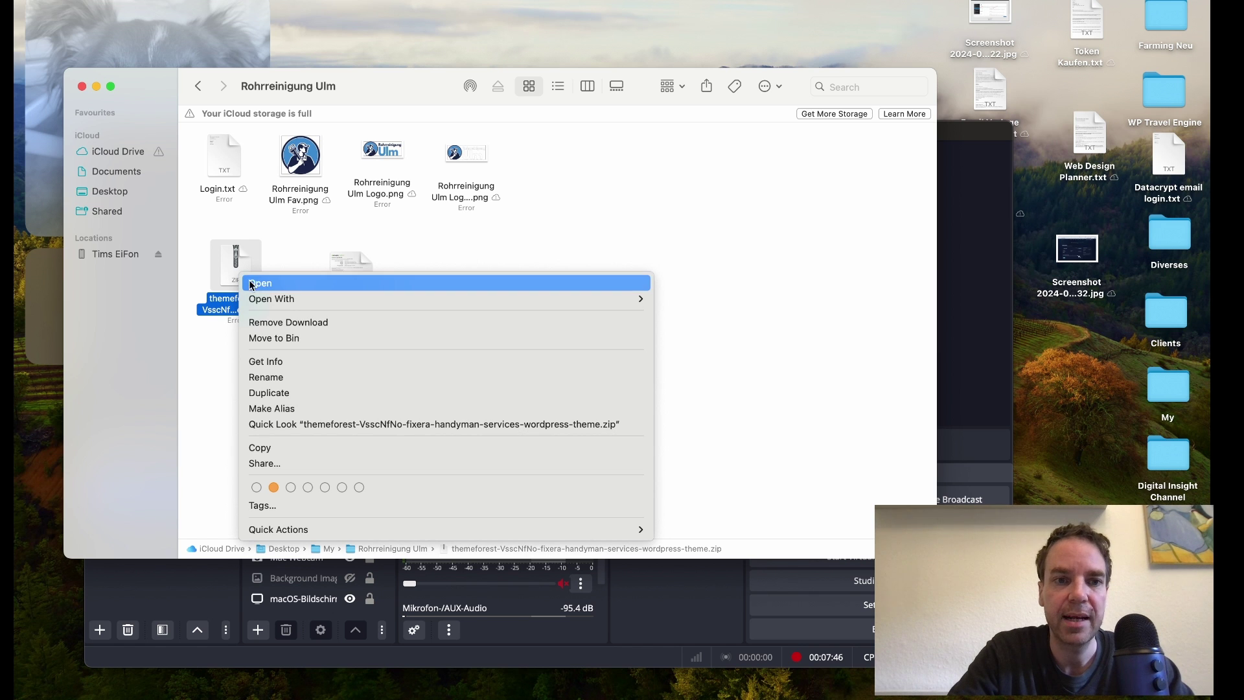
{"action": "mouse_move", "coordinate": [276, 297]}
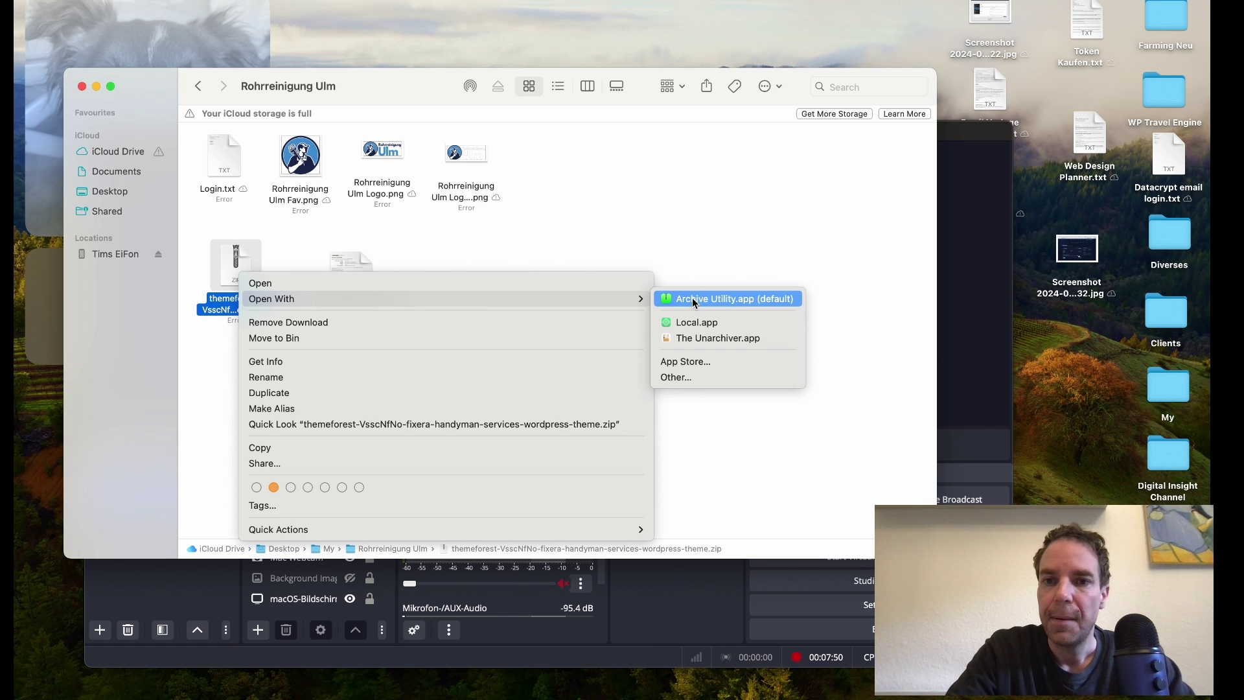
{"action": "left_click", "coordinate": [727, 298]}
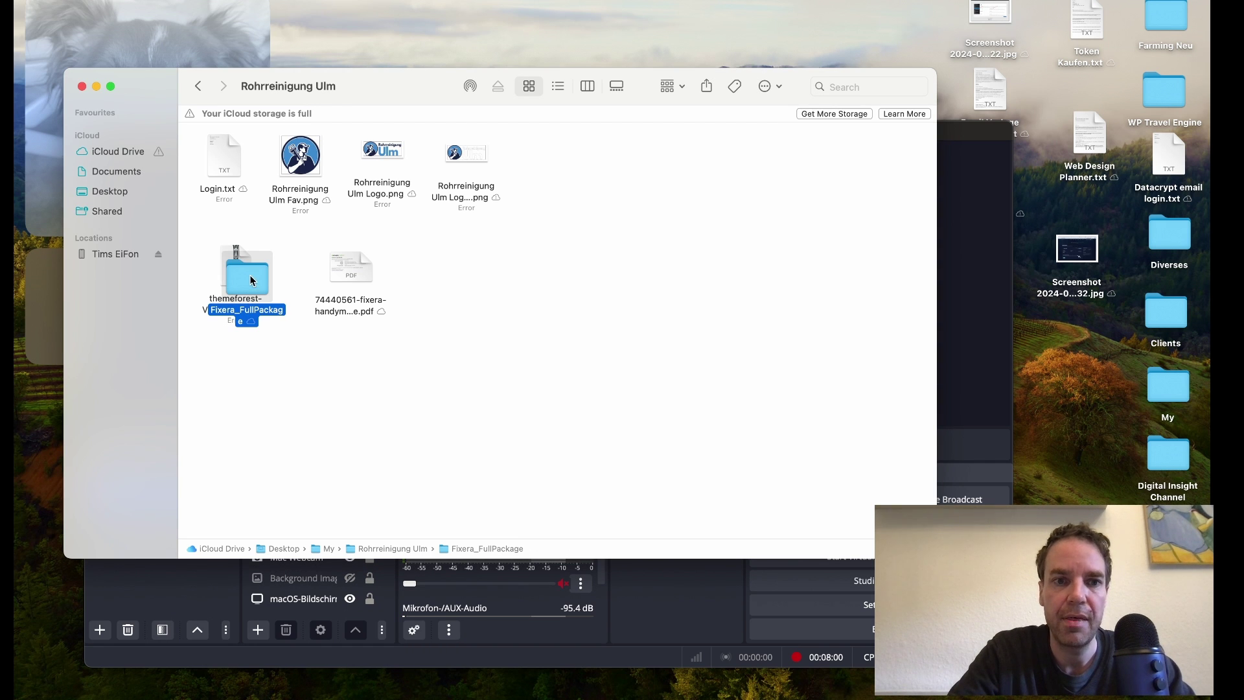
{"action": "left_click_drag", "start_coordinate": [239, 276], "coordinate": [447, 273]}
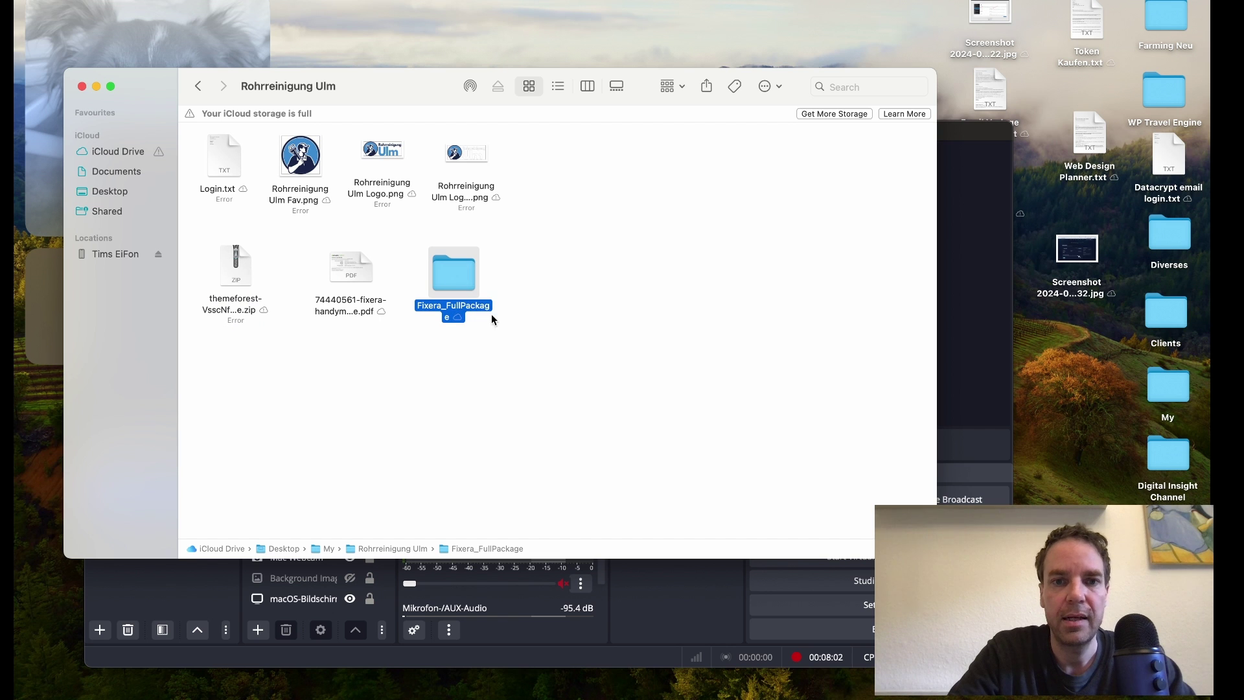
Step: Examine the contents of Fixera_FullPackage and its Theme Install folder, and return to the Rohrreinigung Ulm folder
{"action": "double_click", "coordinate": [452, 273]}
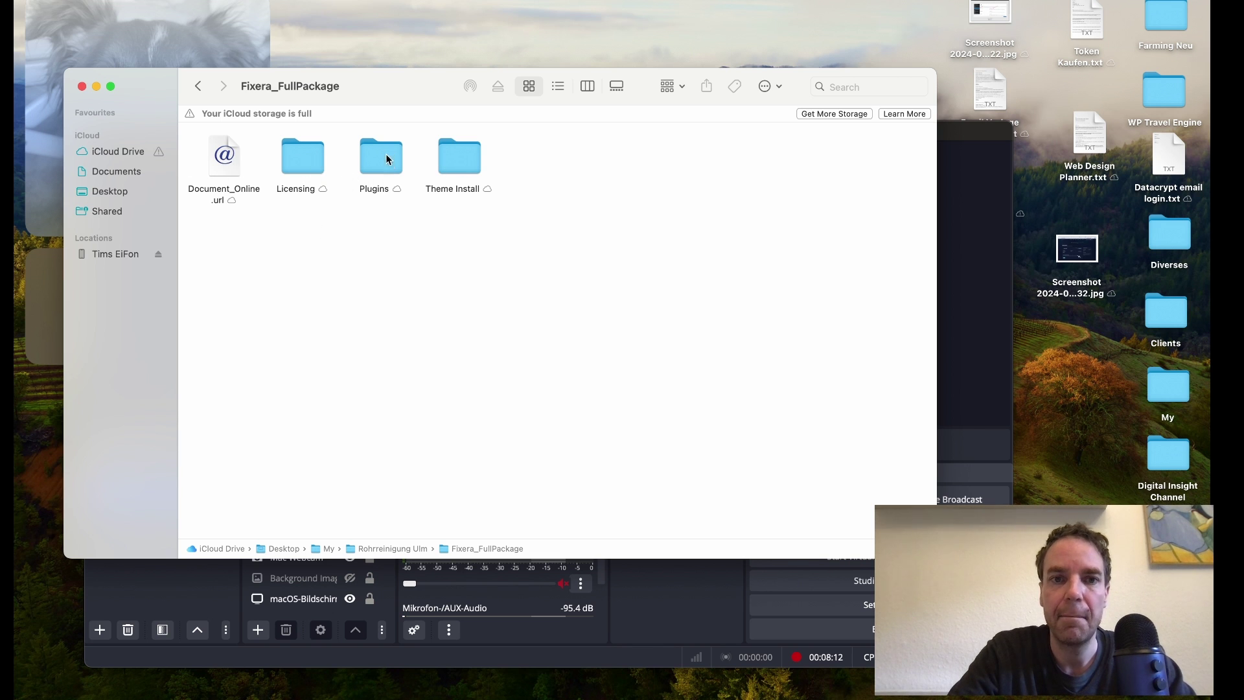
{"action": "double_click", "coordinate": [462, 153]}
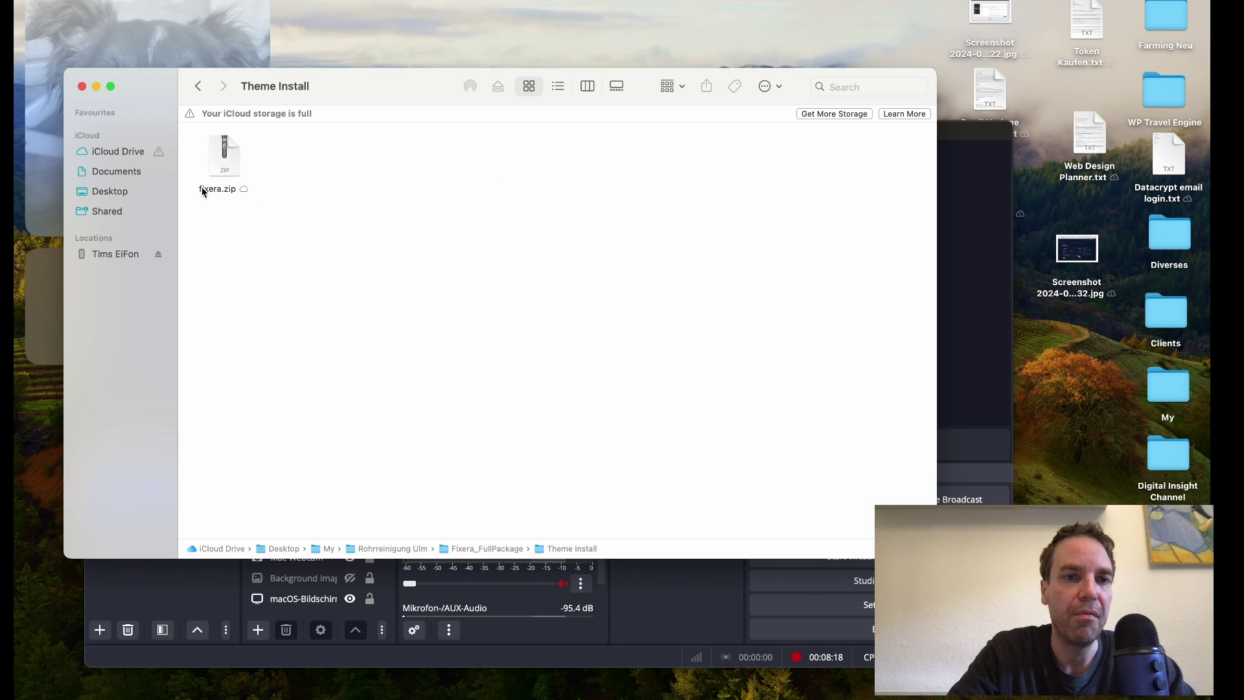
{"action": "left_click", "coordinate": [198, 86]}
{"action": "double_click", "coordinate": [461, 158]}
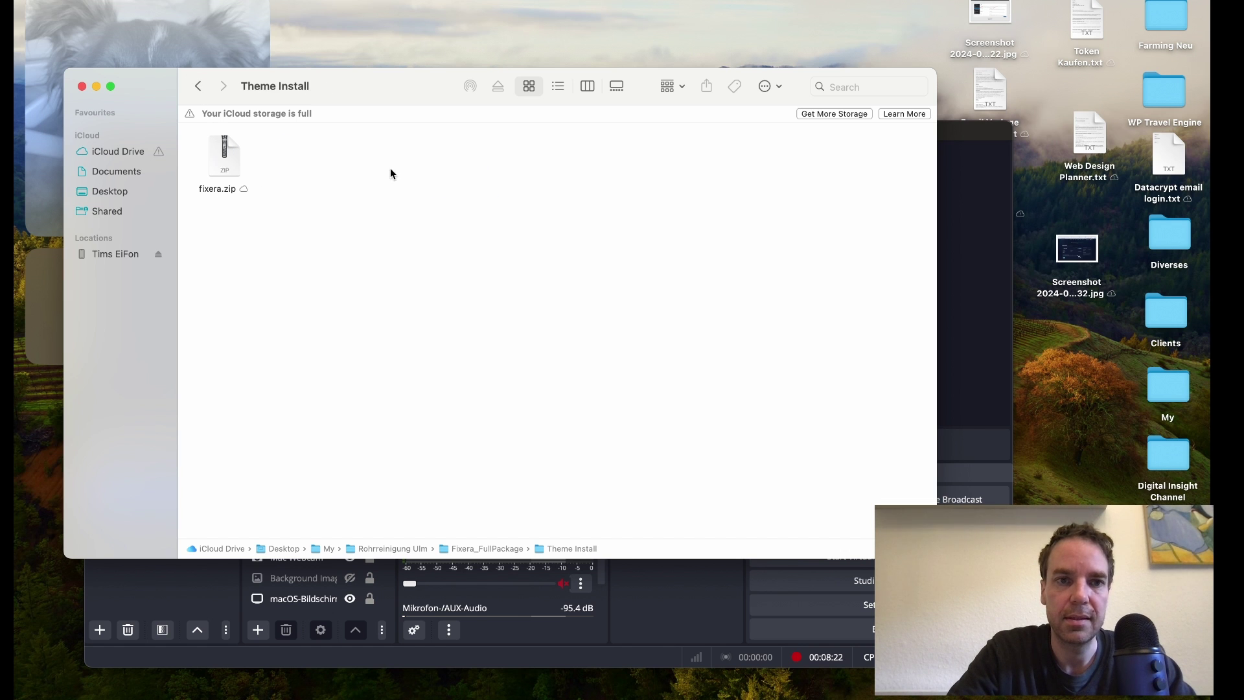
{"action": "left_click", "coordinate": [199, 86]}
{"action": "left_click", "coordinate": [198, 85]}
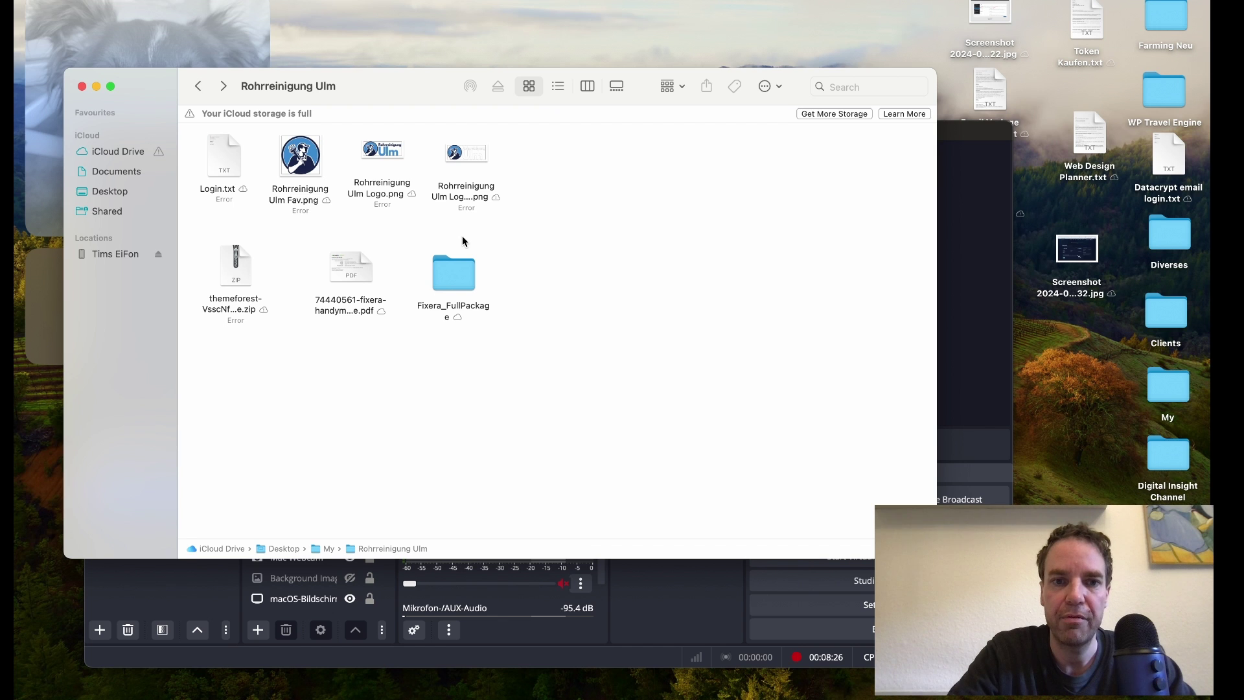
Step: Switch to the site's WordPress admin in Chrome and open the list of installed themes
{"action": "key", "text": "super+Tab"}
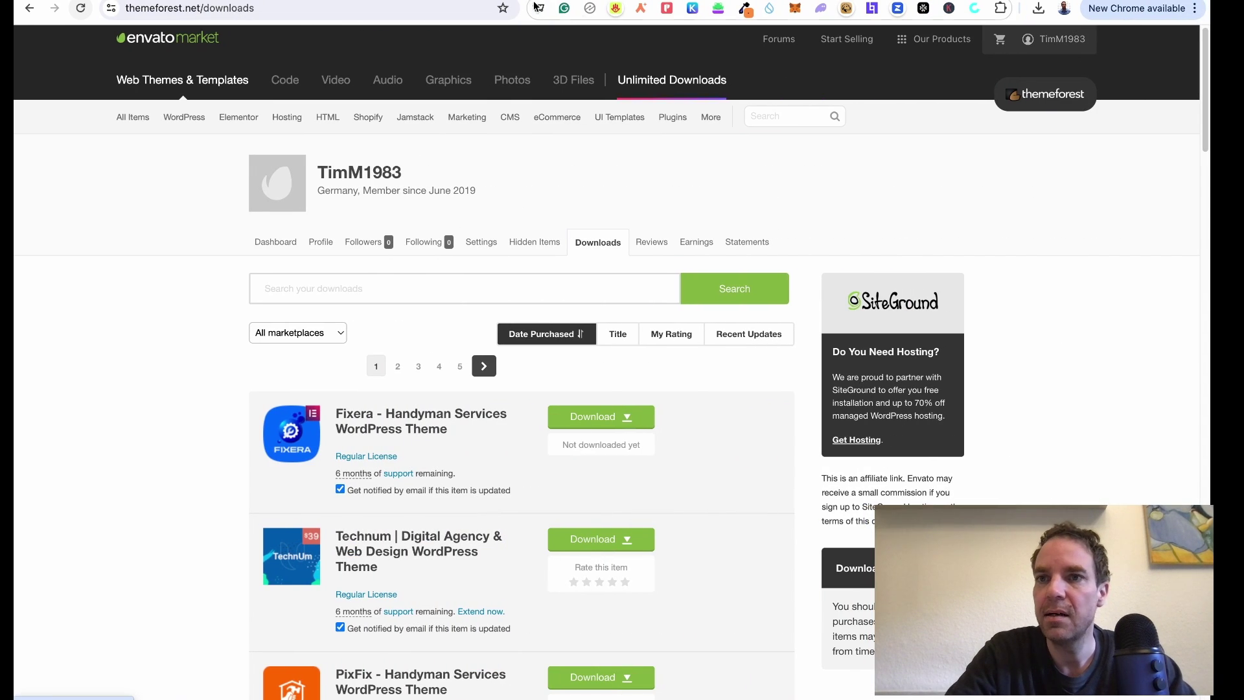
{"action": "key", "text": "ctrl+Tab"}
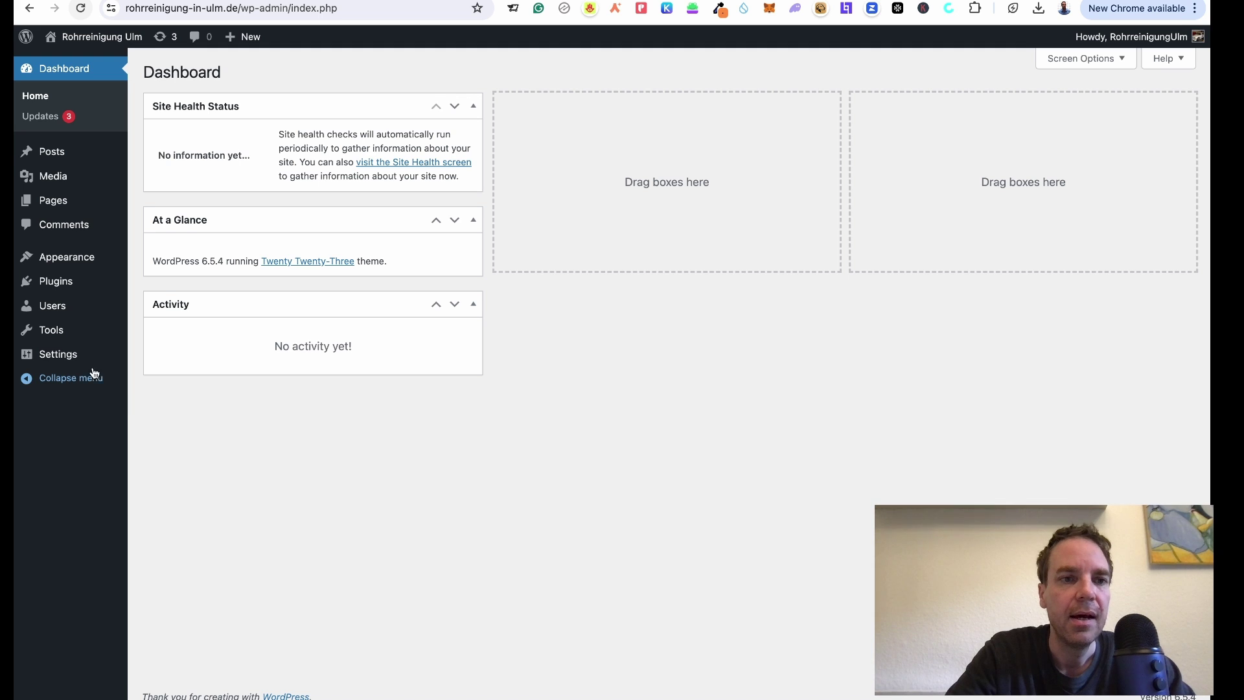
{"action": "mouse_move", "coordinate": [58, 263]}
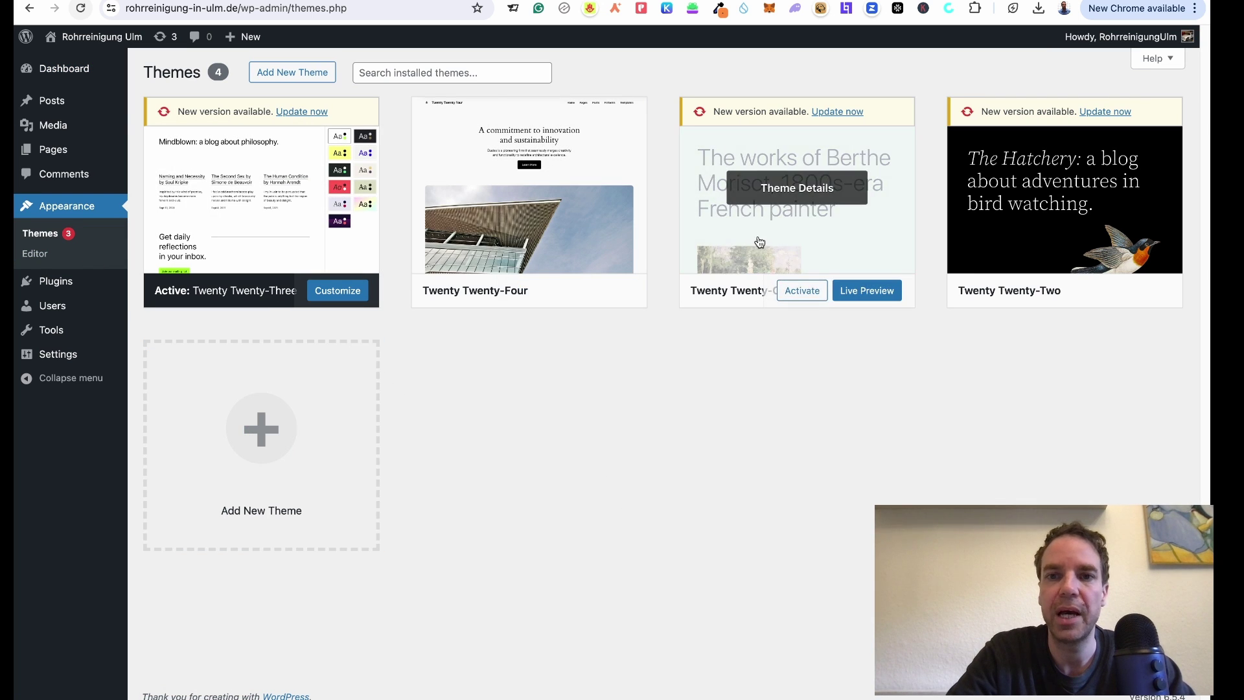
{"action": "mouse_move", "coordinate": [1111, 241]}
{"action": "mouse_move", "coordinate": [570, 269]}
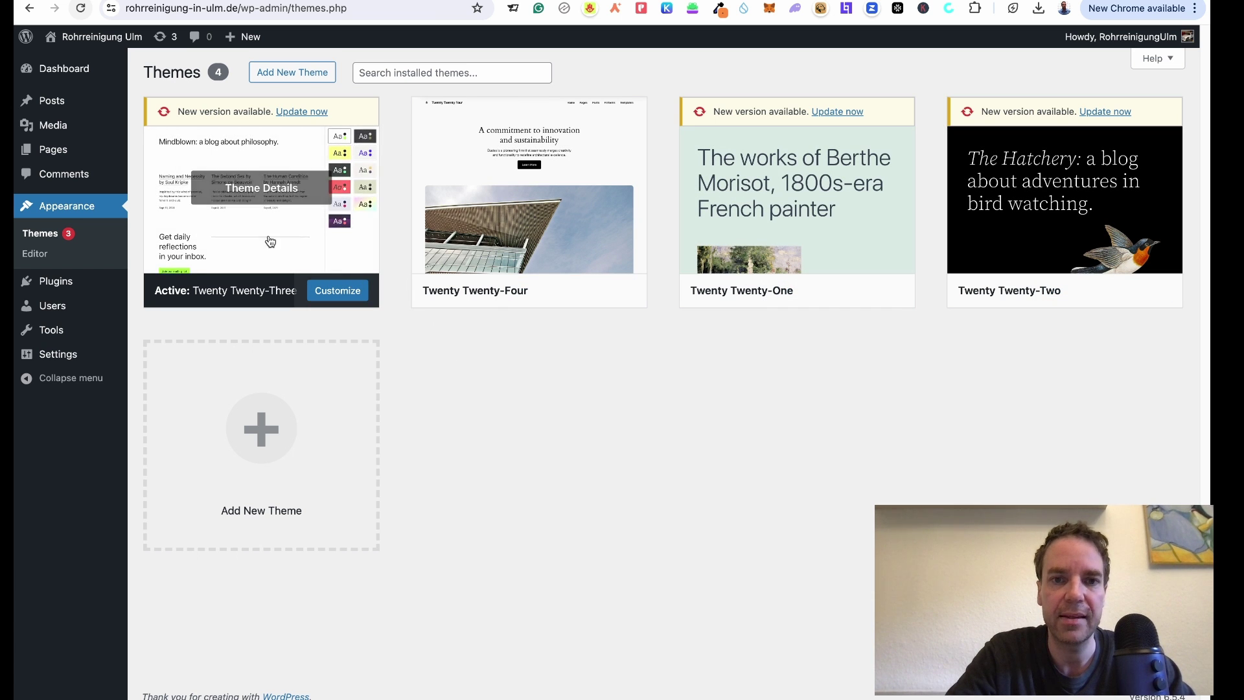
Step: Delete the inactive themes Twenty Twenty-Four, Twenty Twenty-One and Twenty Twenty-Two
{"action": "left_click", "coordinate": [566, 236]}
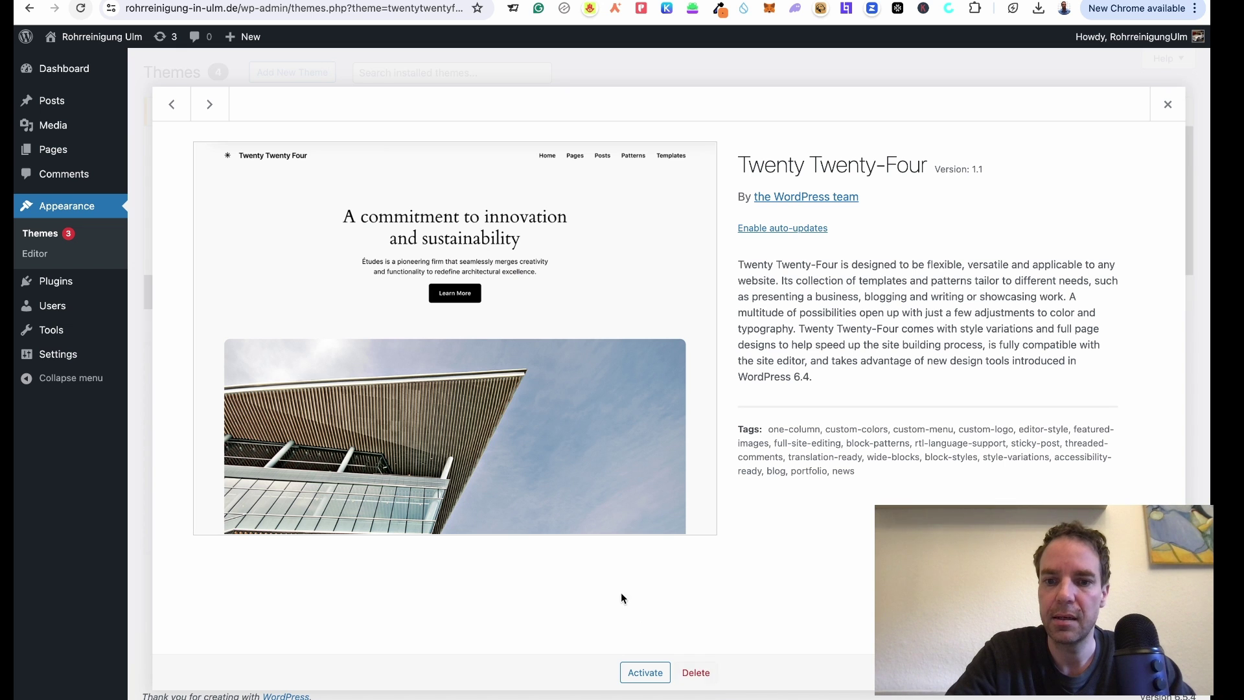
{"action": "left_click", "coordinate": [692, 667]}
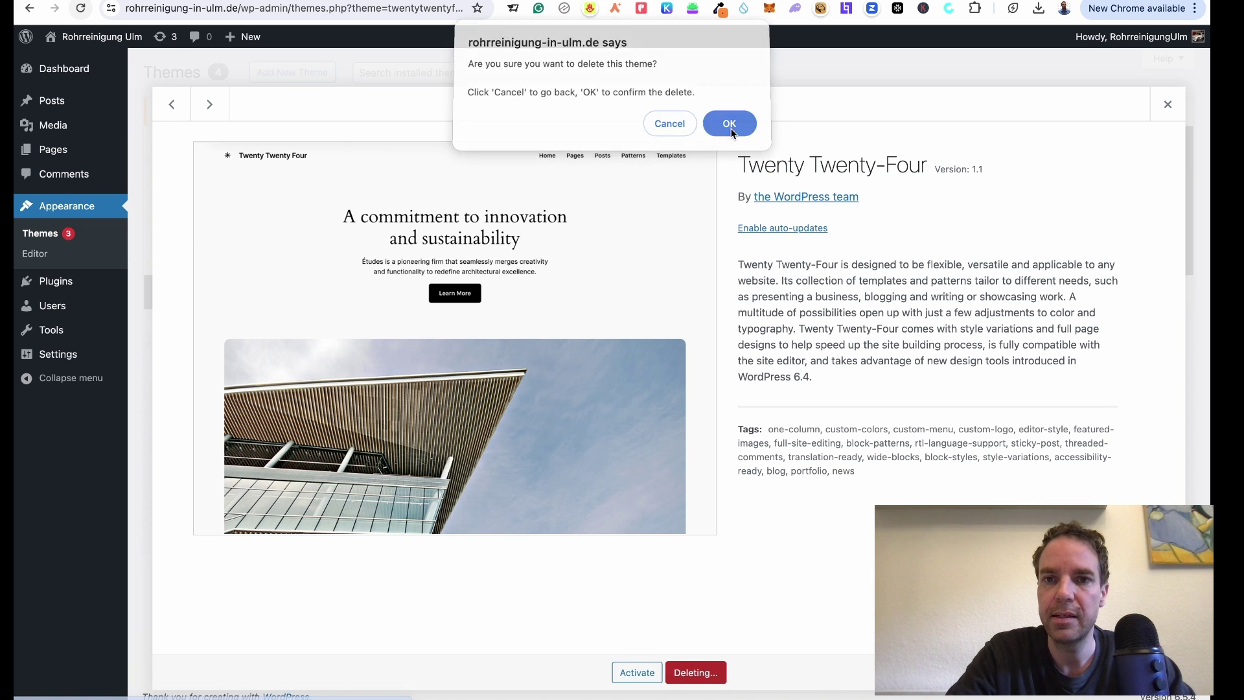
{"action": "left_click", "coordinate": [727, 125]}
{"action": "left_click", "coordinate": [600, 255]}
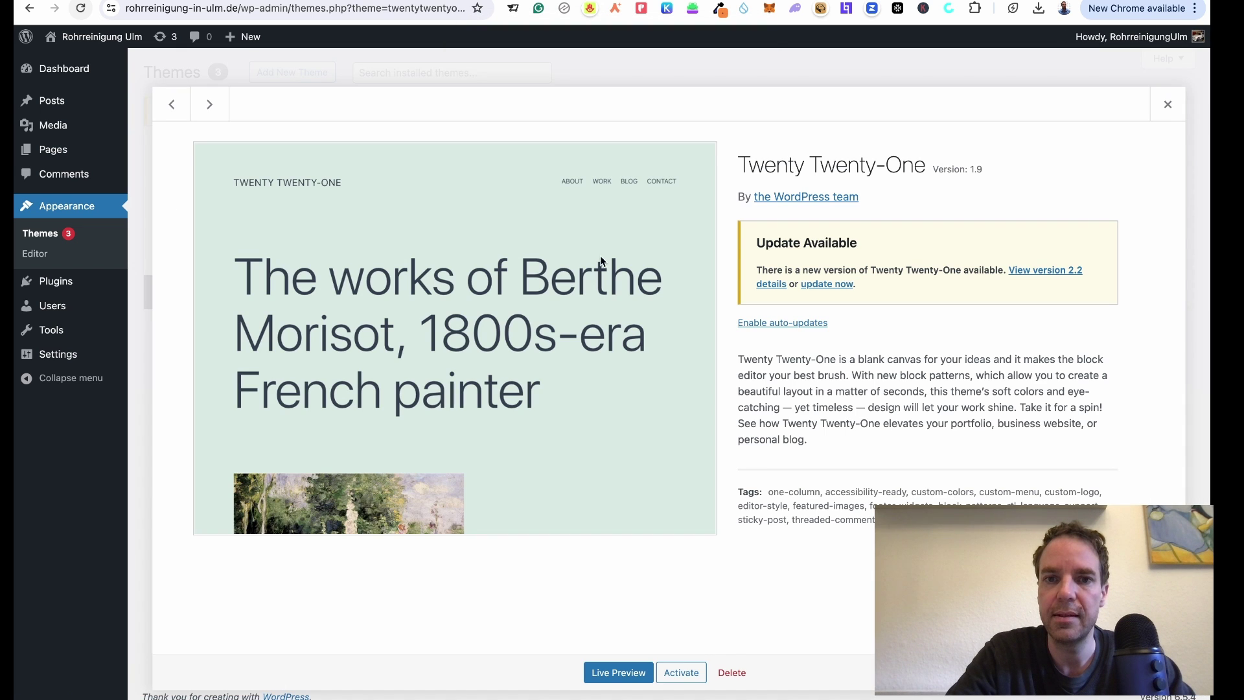
{"action": "left_click", "coordinate": [732, 672]}
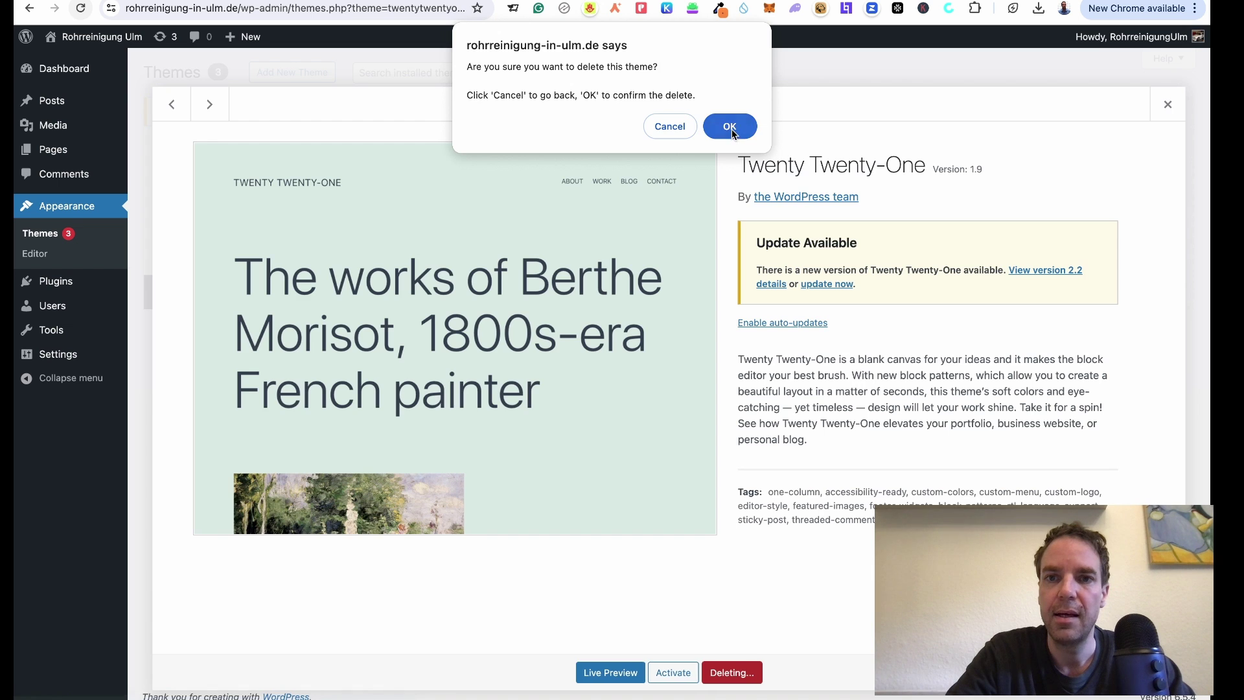
{"action": "left_click", "coordinate": [729, 125]}
{"action": "left_click", "coordinate": [601, 240]}
{"action": "left_click", "coordinate": [699, 671]}
{"action": "left_click", "coordinate": [731, 127]}
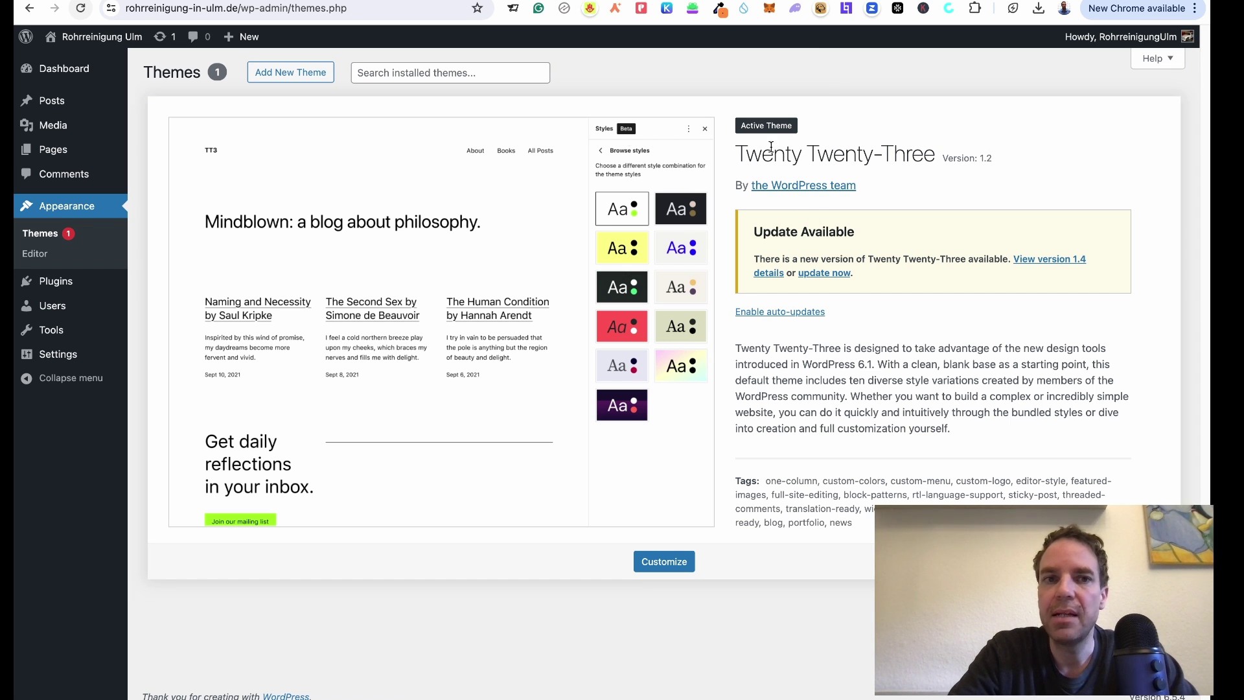
Step: Upload fixera.zip from the Theme Install folder inside Fixera_FullPackage as a new theme and start its installation
{"action": "left_click", "coordinate": [288, 80]}
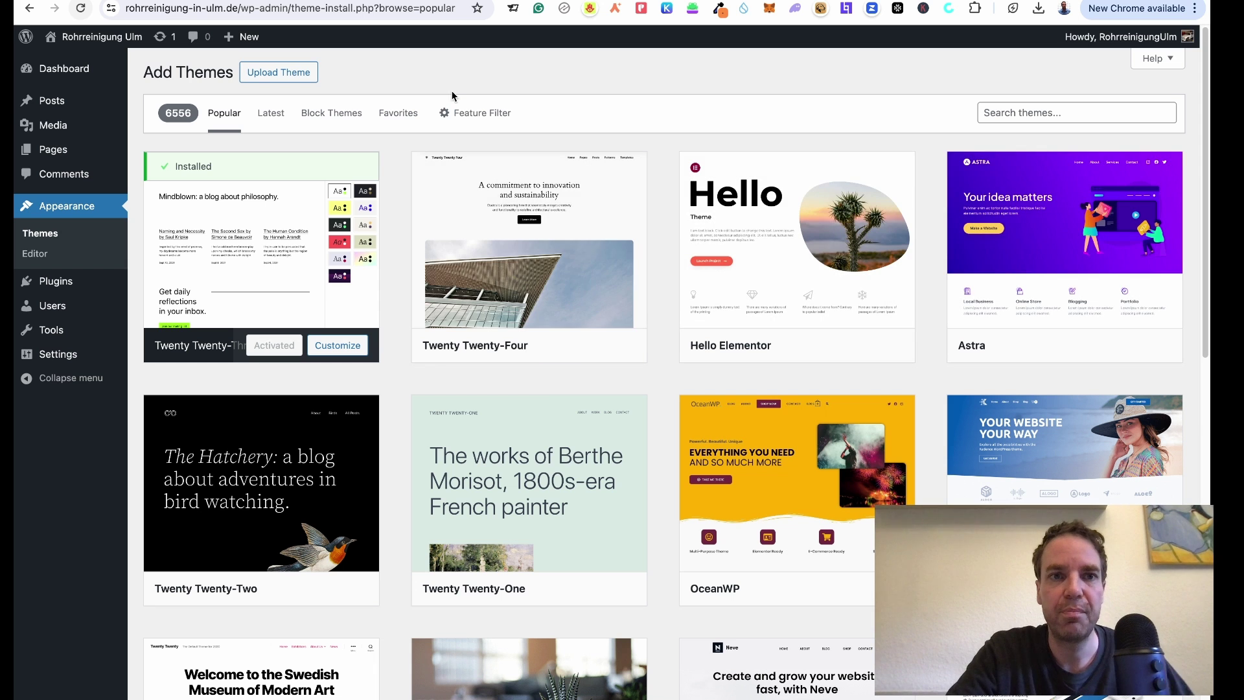
{"action": "left_click", "coordinate": [283, 77]}
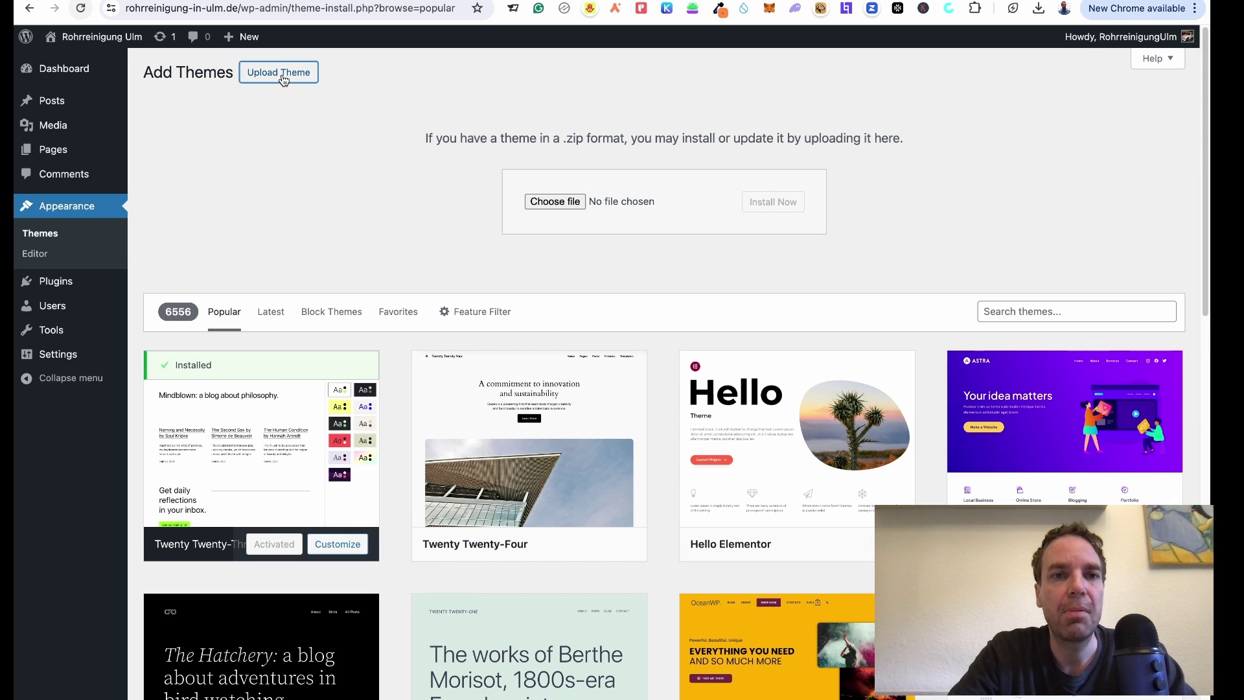
{"action": "left_click", "coordinate": [554, 201]}
{"action": "double_click", "coordinate": [329, 156]}
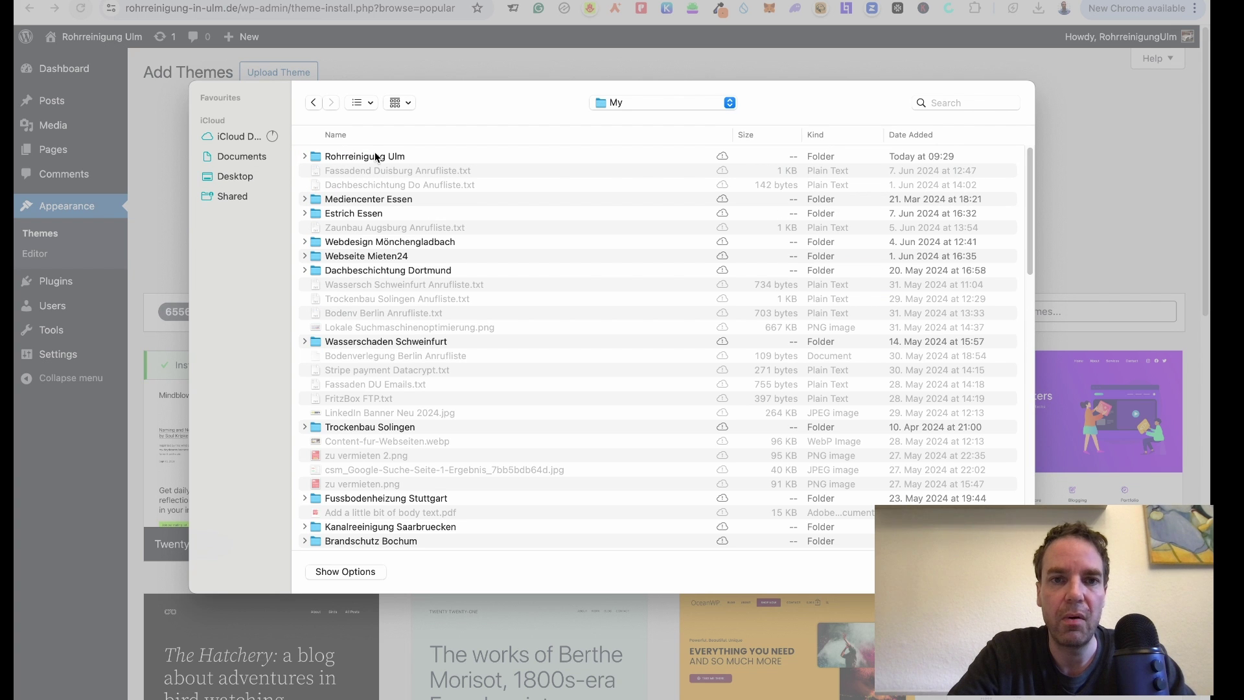
{"action": "double_click", "coordinate": [376, 157]}
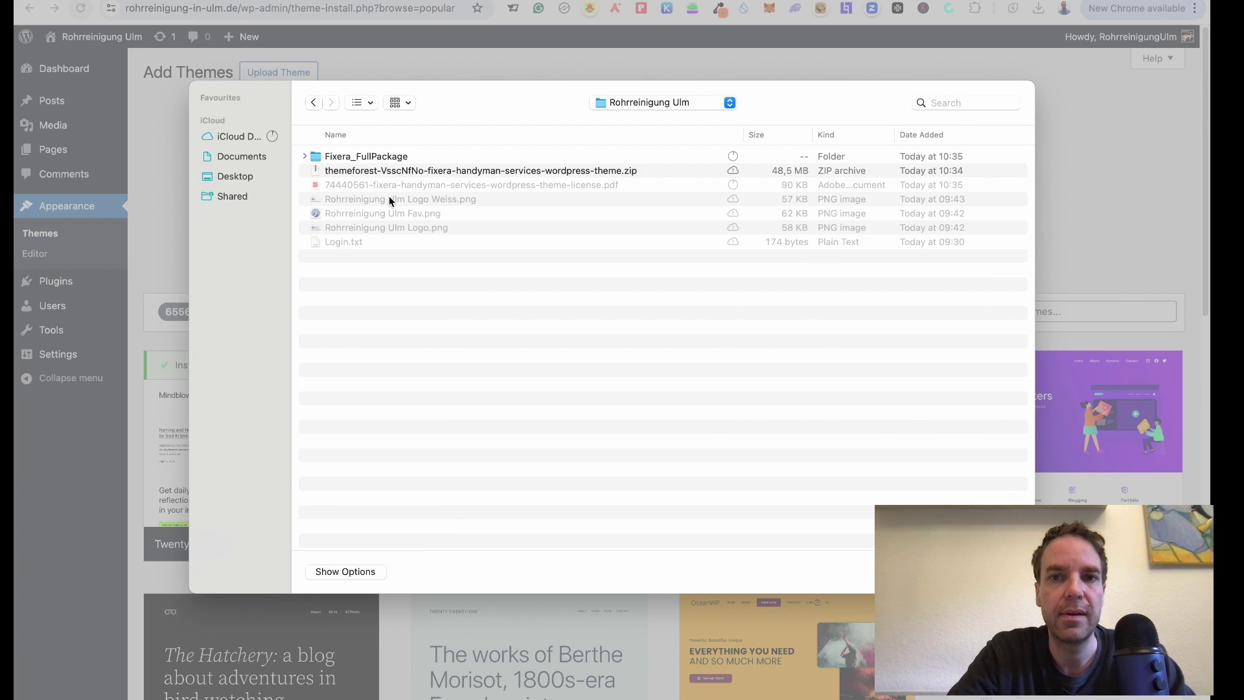
{"action": "double_click", "coordinate": [350, 159]}
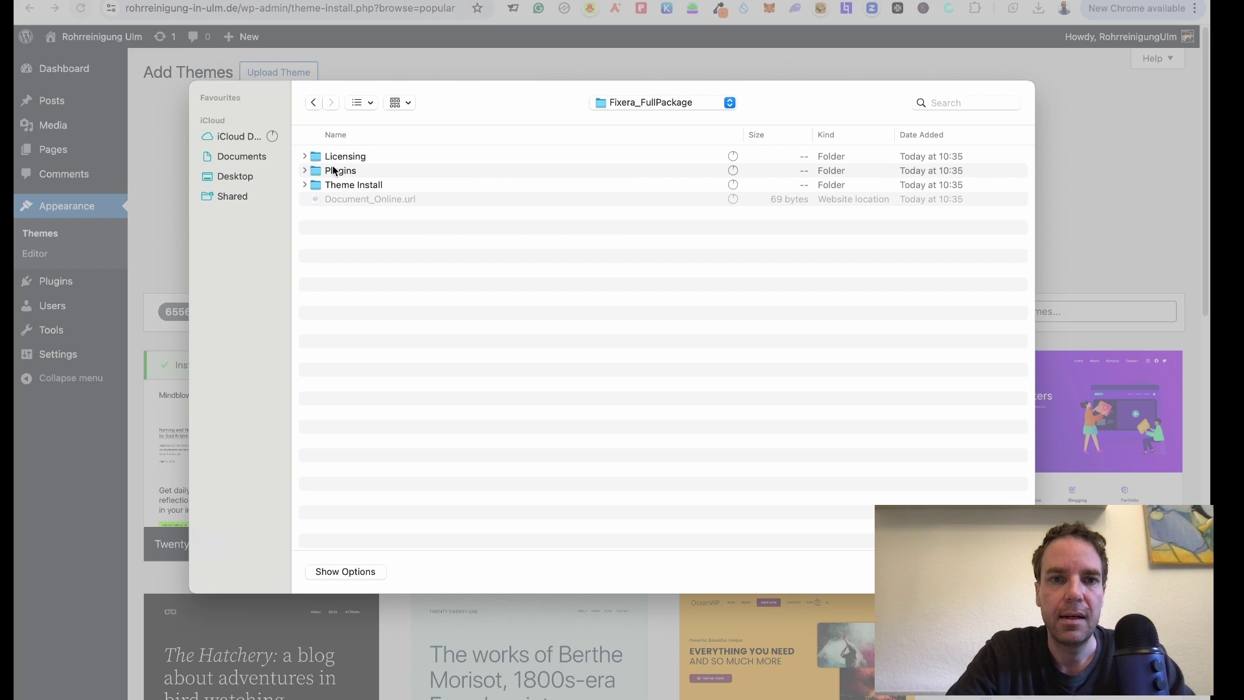
{"action": "double_click", "coordinate": [342, 185]}
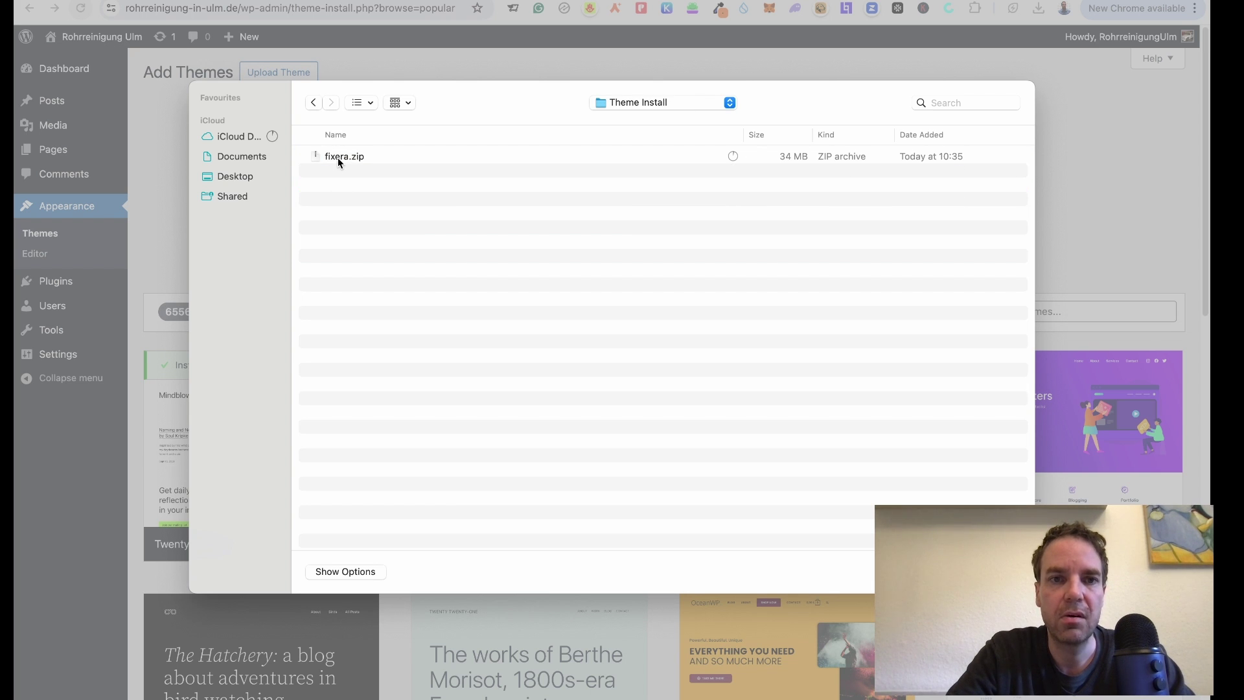
{"action": "left_click", "coordinate": [337, 158]}
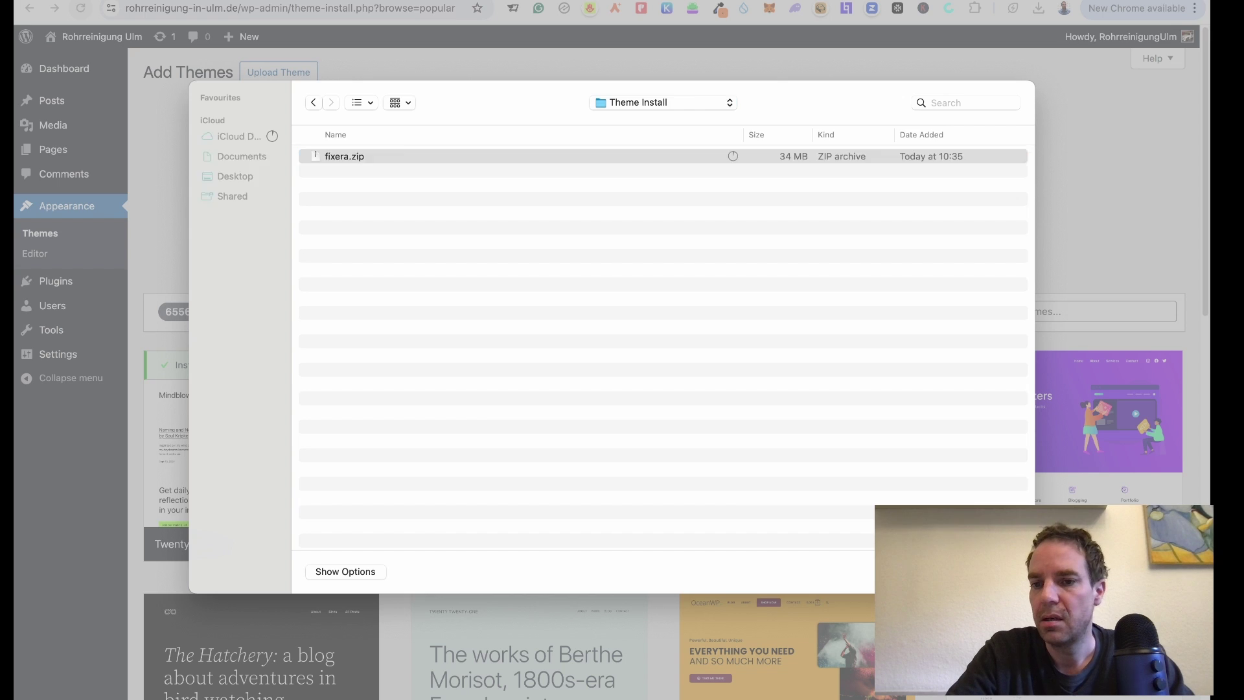
{"action": "key", "text": "Return"}
{"action": "left_click", "coordinate": [774, 206]}
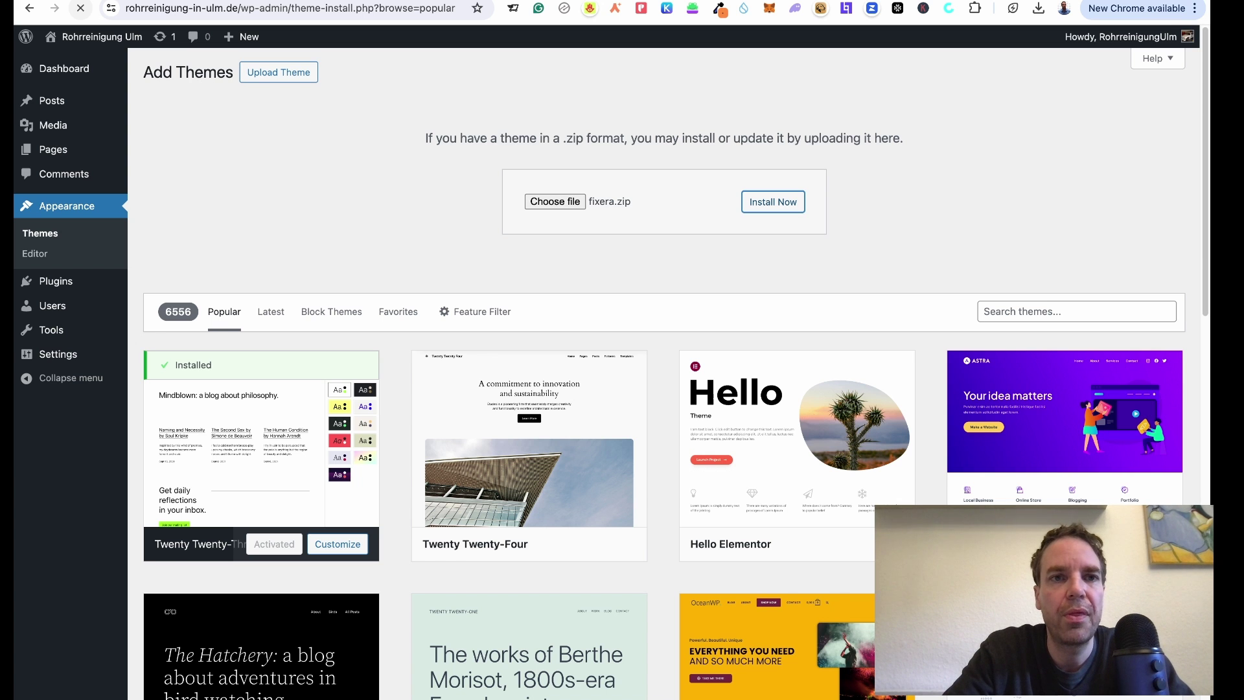
Step: Switch to the ThemeForest downloads page and open the item page of the Fixera - Handyman Services WordPress Theme
{"action": "key", "text": "ctrl+Tab"}
{"action": "key", "text": "ctrl+Tab"}
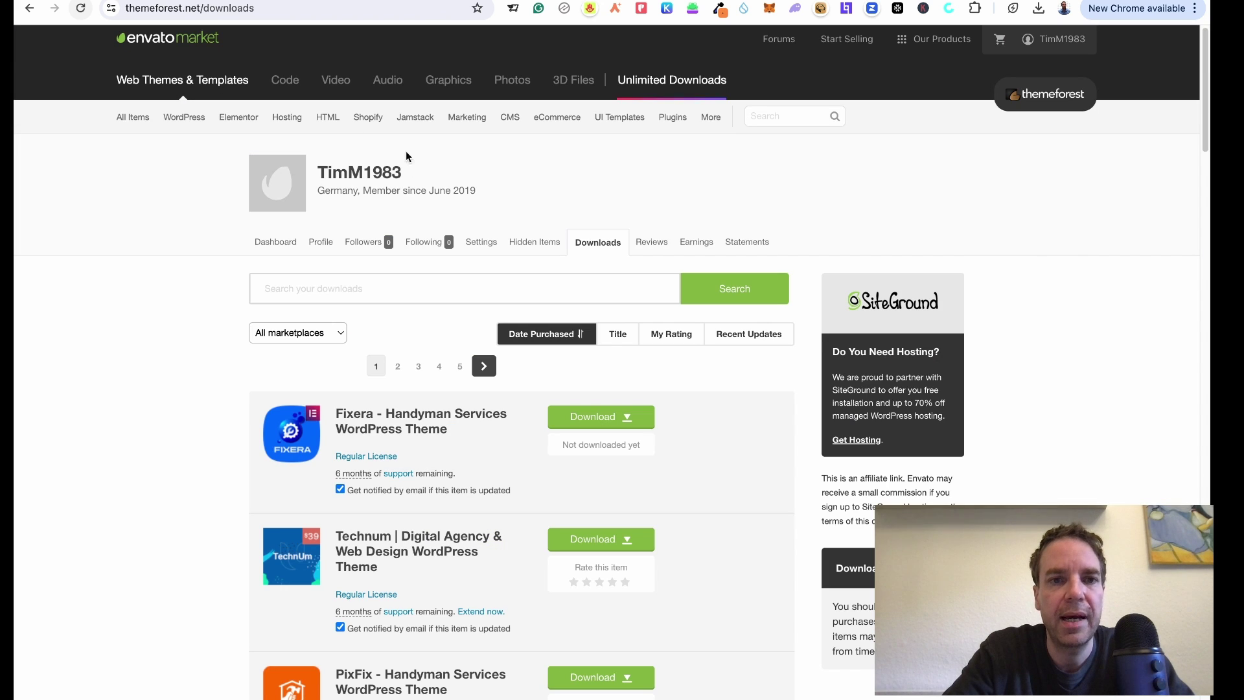
{"action": "left_click", "coordinate": [398, 431]}
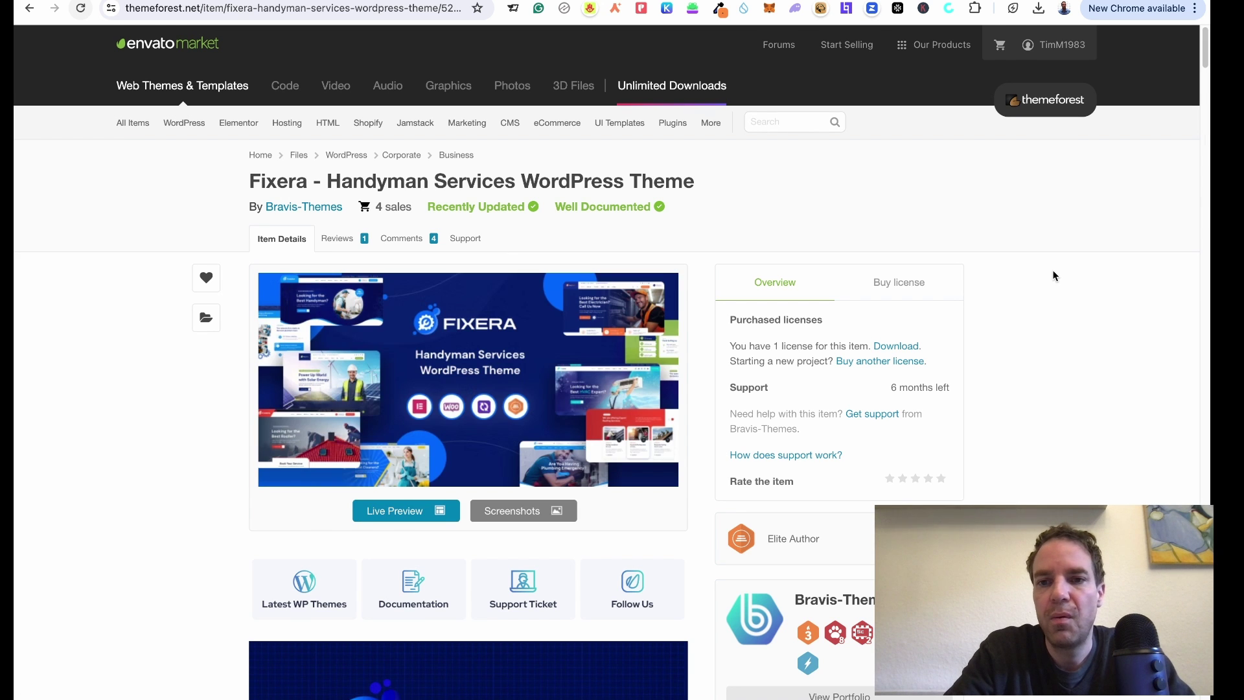
Step: Examine the Fixera item page, including its item details, home layouts, supporting pages and the presented builder and plugin features
{"action": "scroll", "coordinate": [1052, 270], "scroll_direction": "down", "scroll_amount": 6}
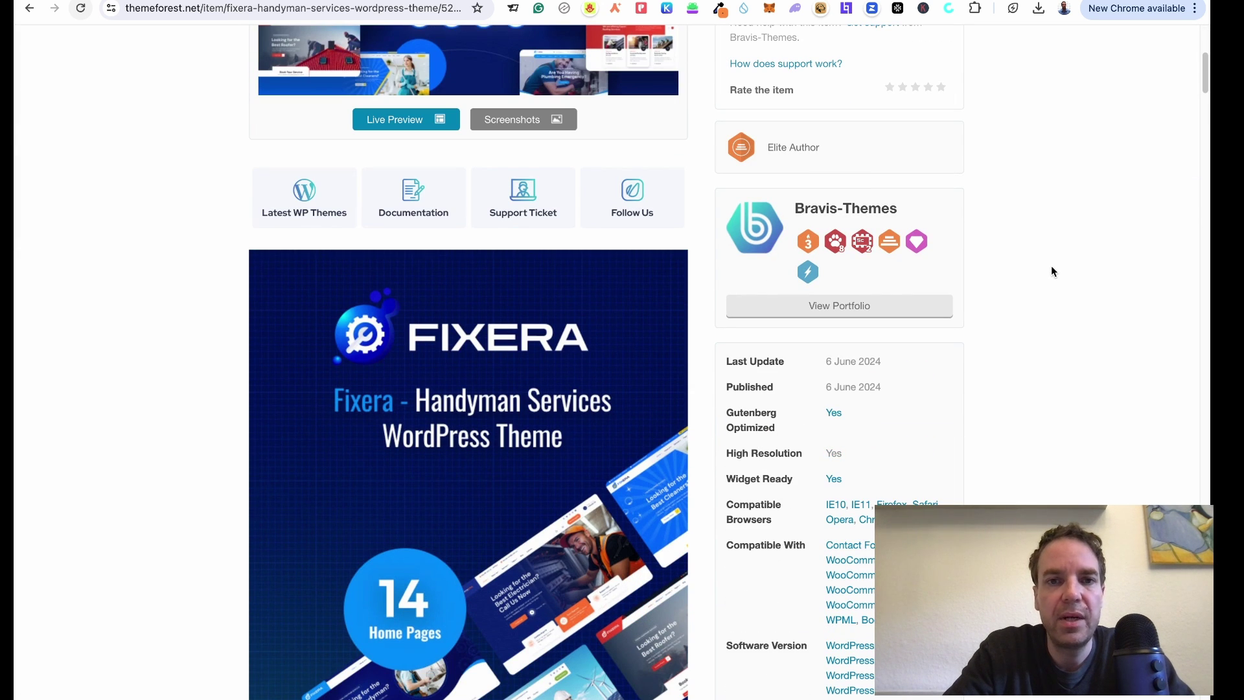
{"action": "scroll", "coordinate": [1051, 266], "scroll_direction": "down", "scroll_amount": 1}
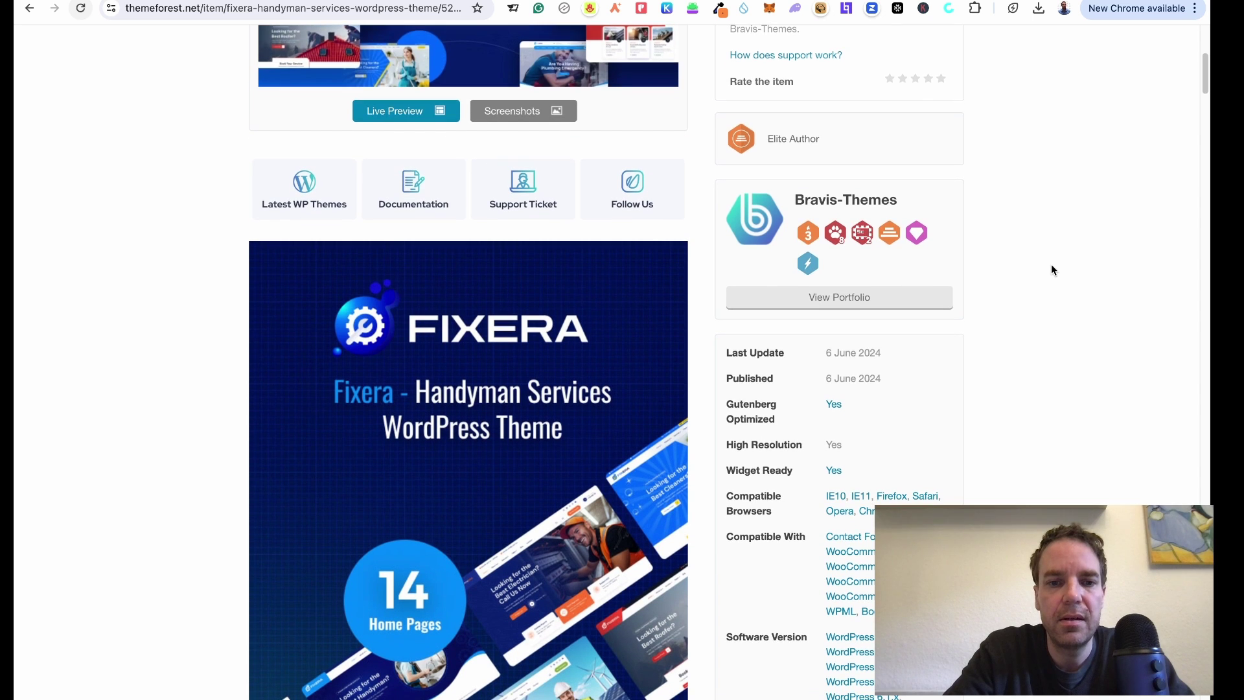
{"action": "scroll", "coordinate": [1051, 263], "scroll_direction": "down", "scroll_amount": 2}
{"action": "scroll", "coordinate": [1051, 263], "scroll_direction": "up", "scroll_amount": 2}
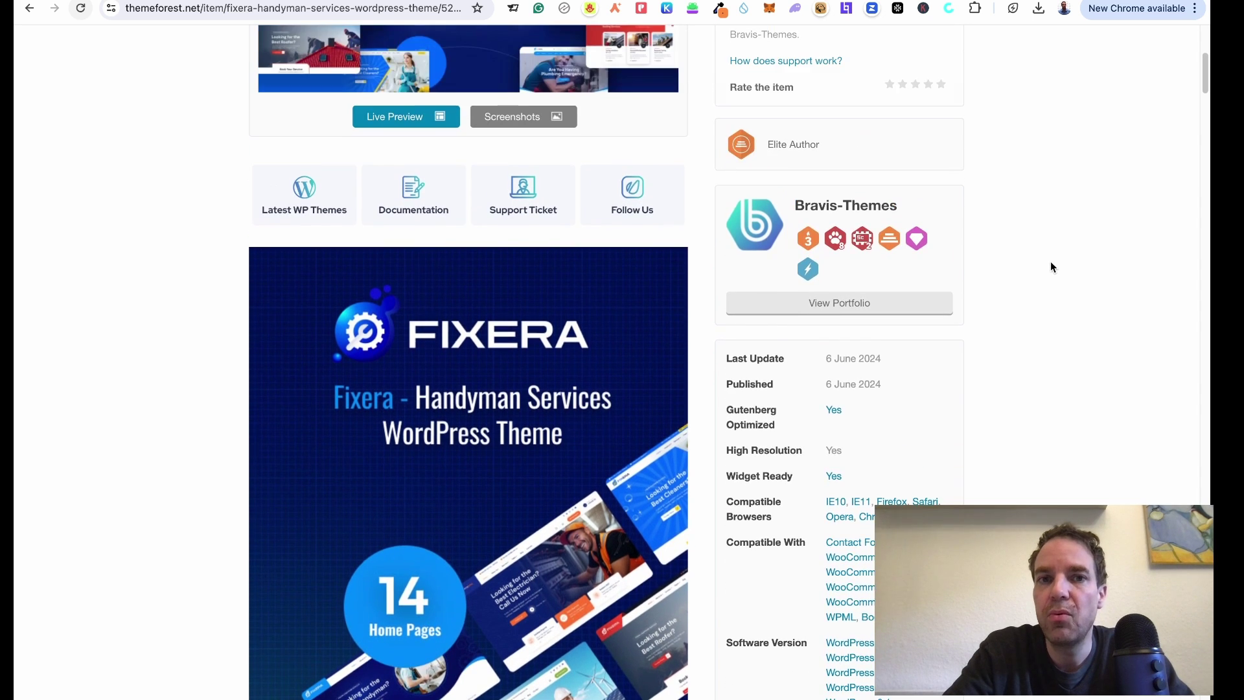
{"action": "scroll", "coordinate": [1011, 188], "scroll_direction": "up", "scroll_amount": 5}
{"action": "scroll", "coordinate": [161, 334], "scroll_direction": "down", "scroll_amount": 15}
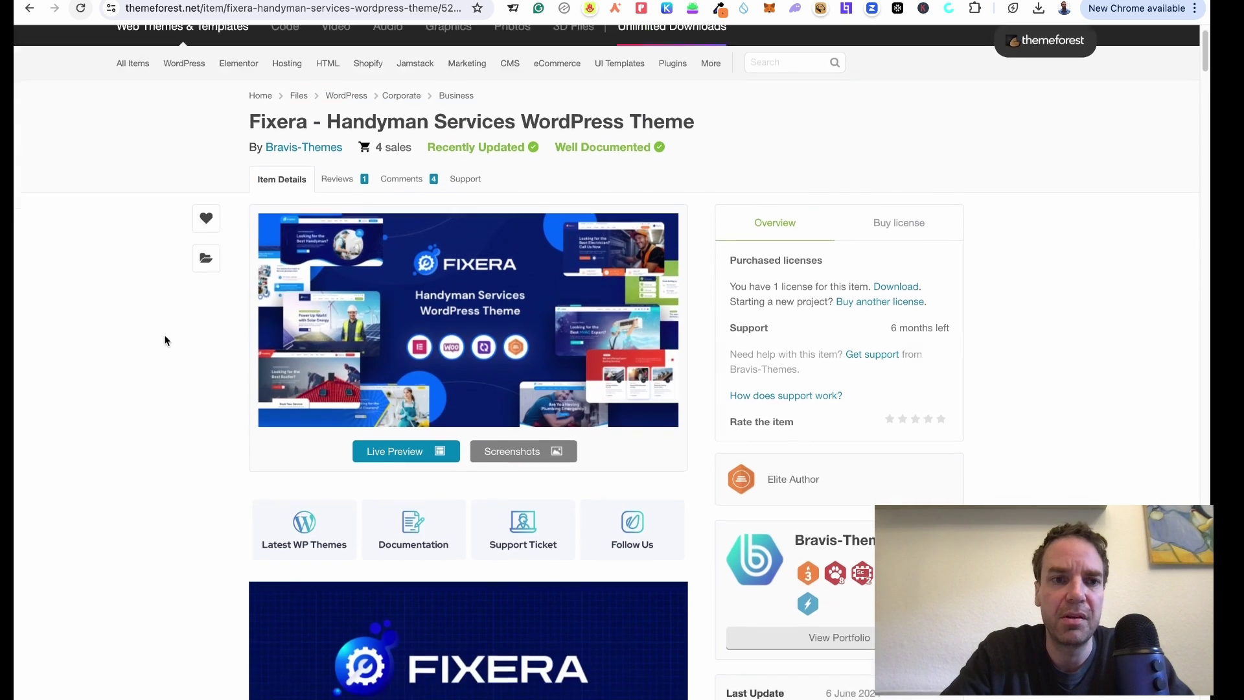
{"action": "scroll", "coordinate": [228, 290], "scroll_direction": "down", "scroll_amount": 17}
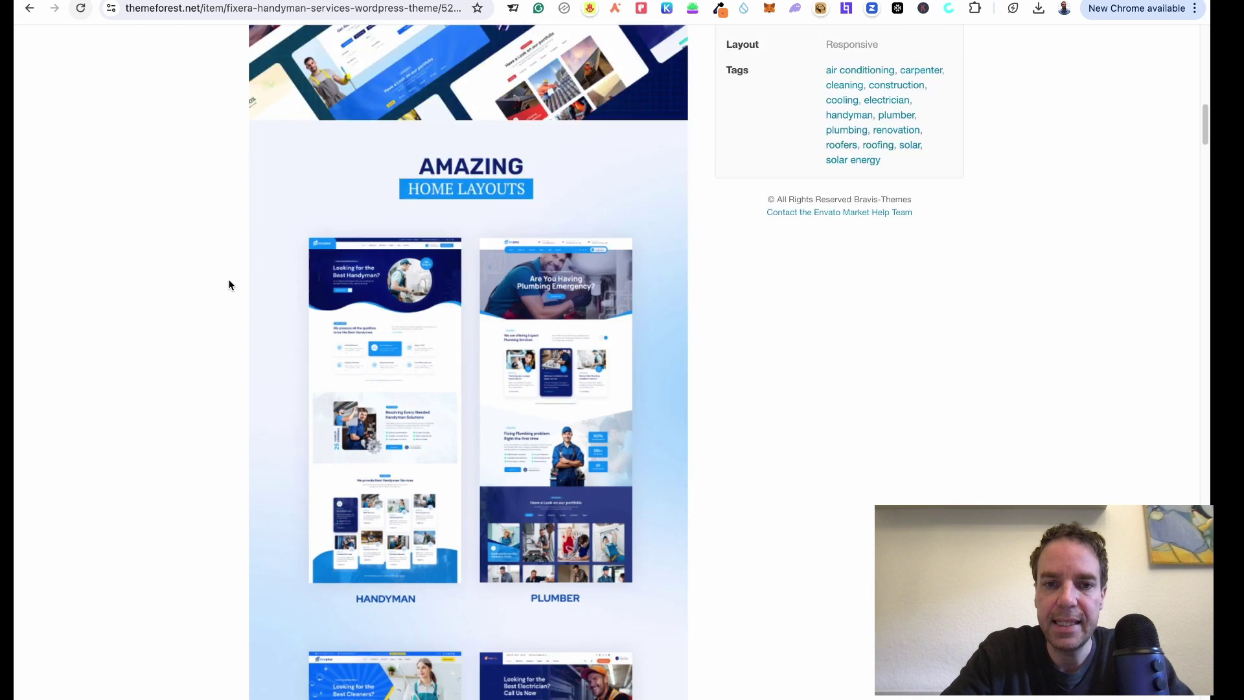
{"action": "scroll", "coordinate": [244, 273], "scroll_direction": "down", "scroll_amount": 9}
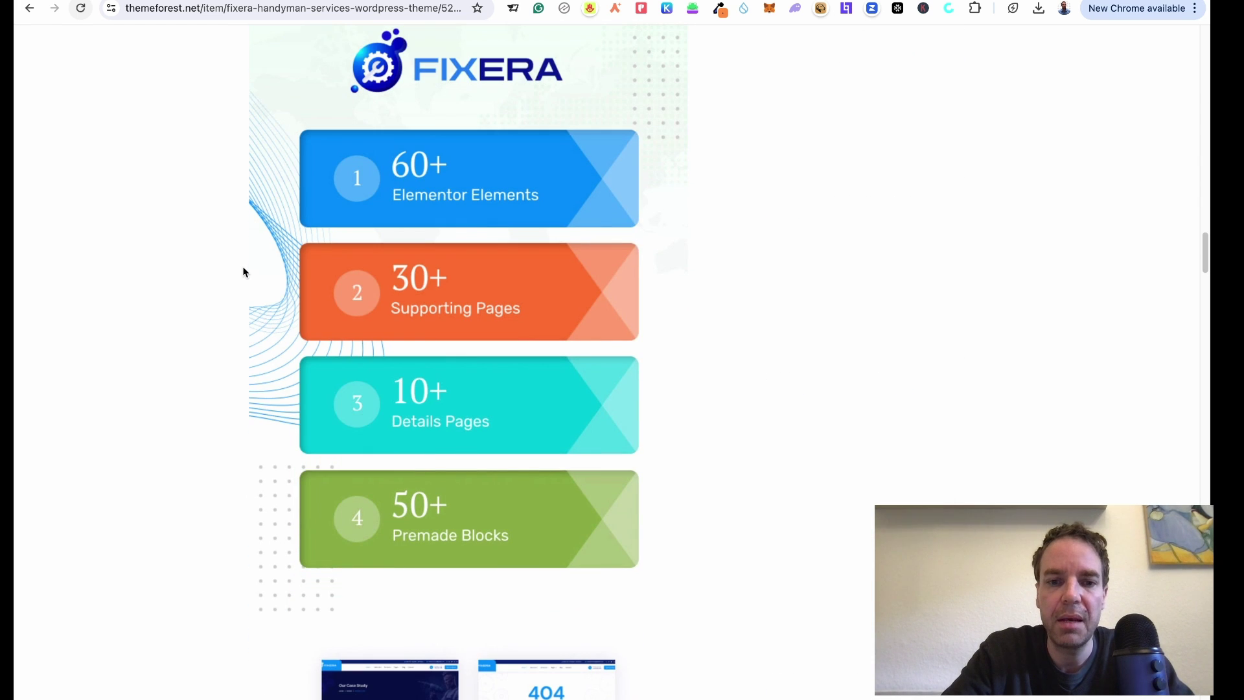
{"action": "scroll", "coordinate": [178, 252], "scroll_direction": "down", "scroll_amount": 11}
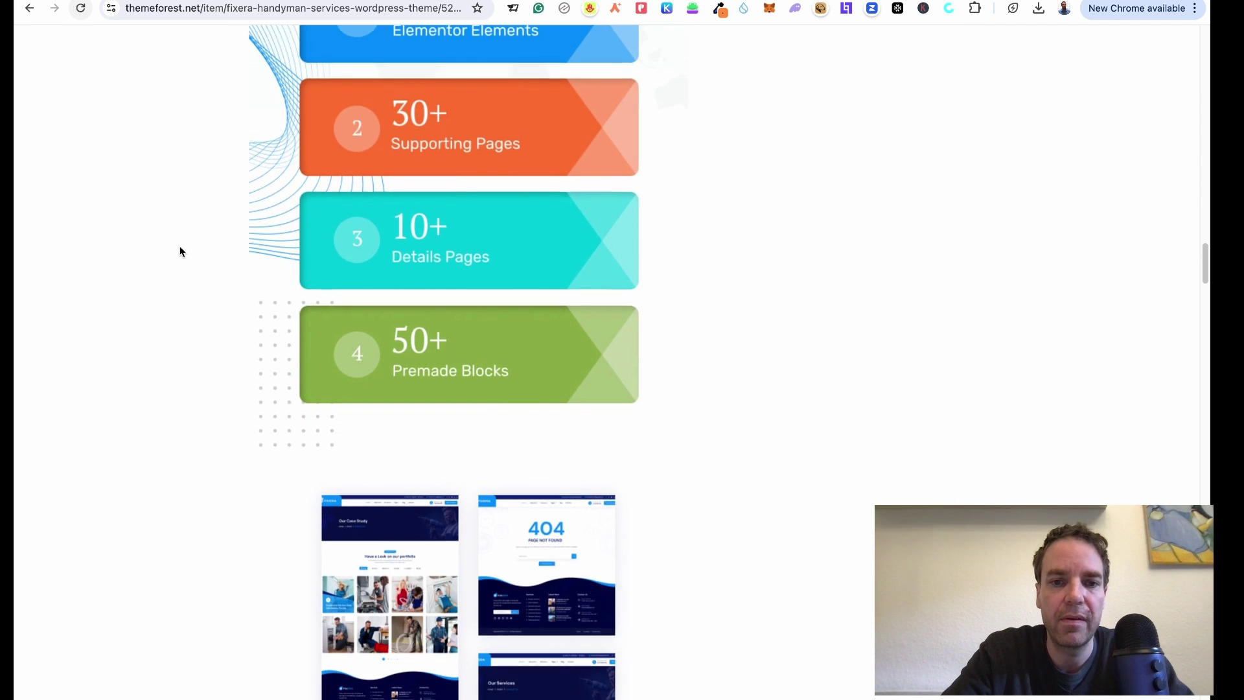
{"action": "scroll", "coordinate": [180, 250], "scroll_direction": "down", "scroll_amount": 12}
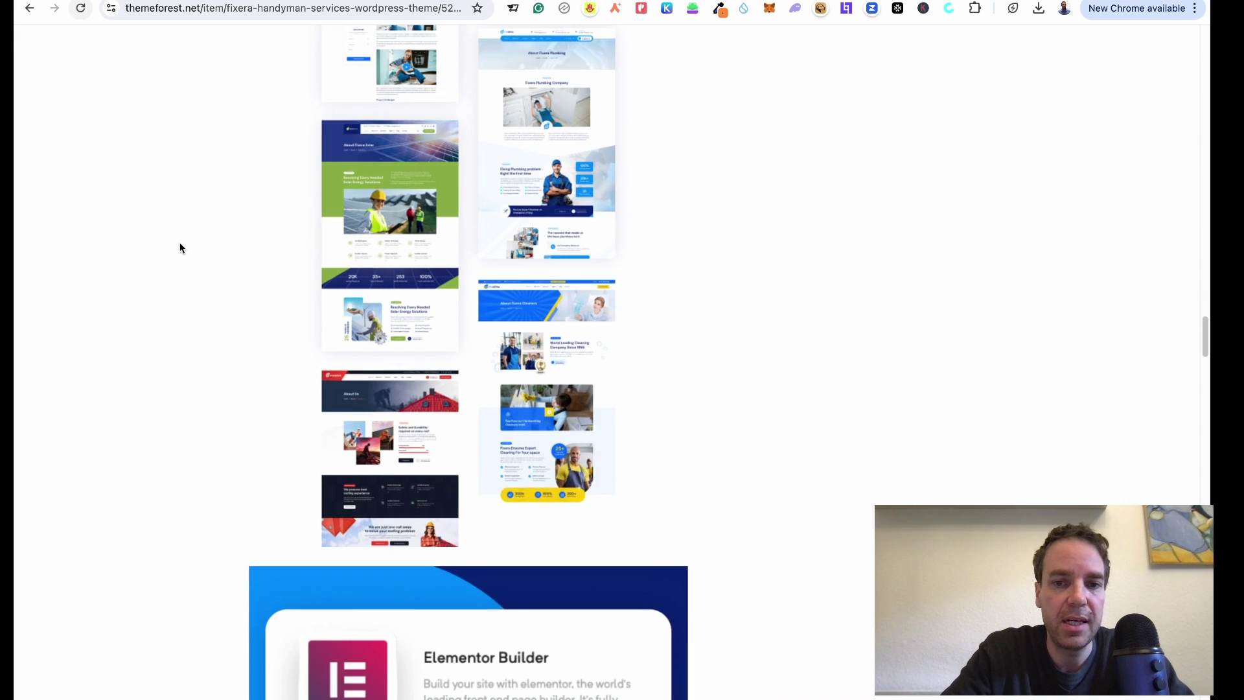
{"action": "scroll", "coordinate": [180, 250], "scroll_direction": "down", "scroll_amount": 7}
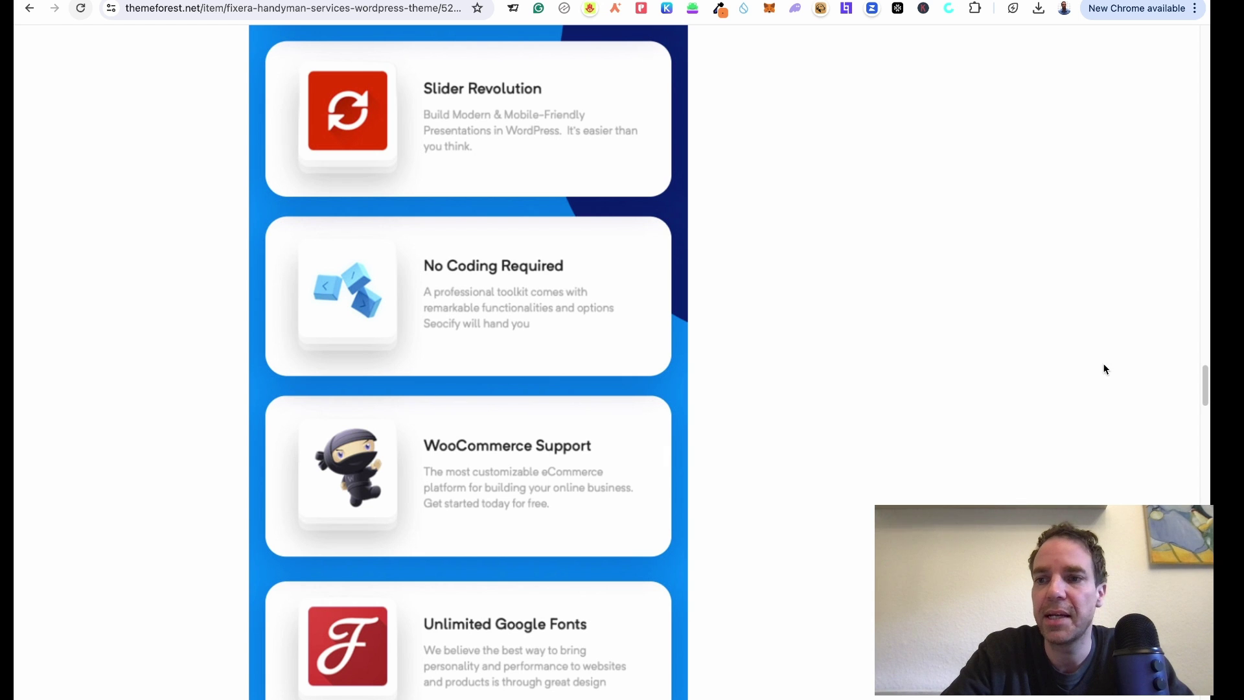
Step: Find the Features Overview in the Fixera description and highlight the "One click installation" entry
{"action": "left_click_drag", "start_coordinate": [1204, 388], "coordinate": [1206, 504]}
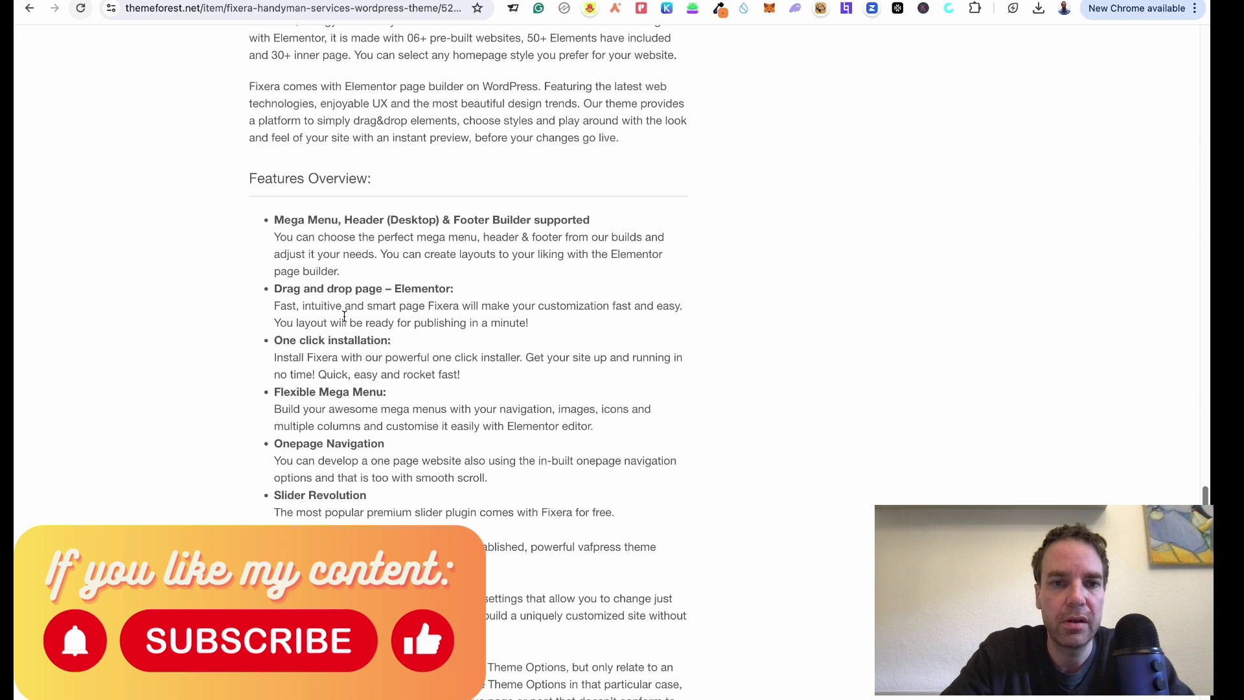
{"action": "triple_click", "coordinate": [400, 353]}
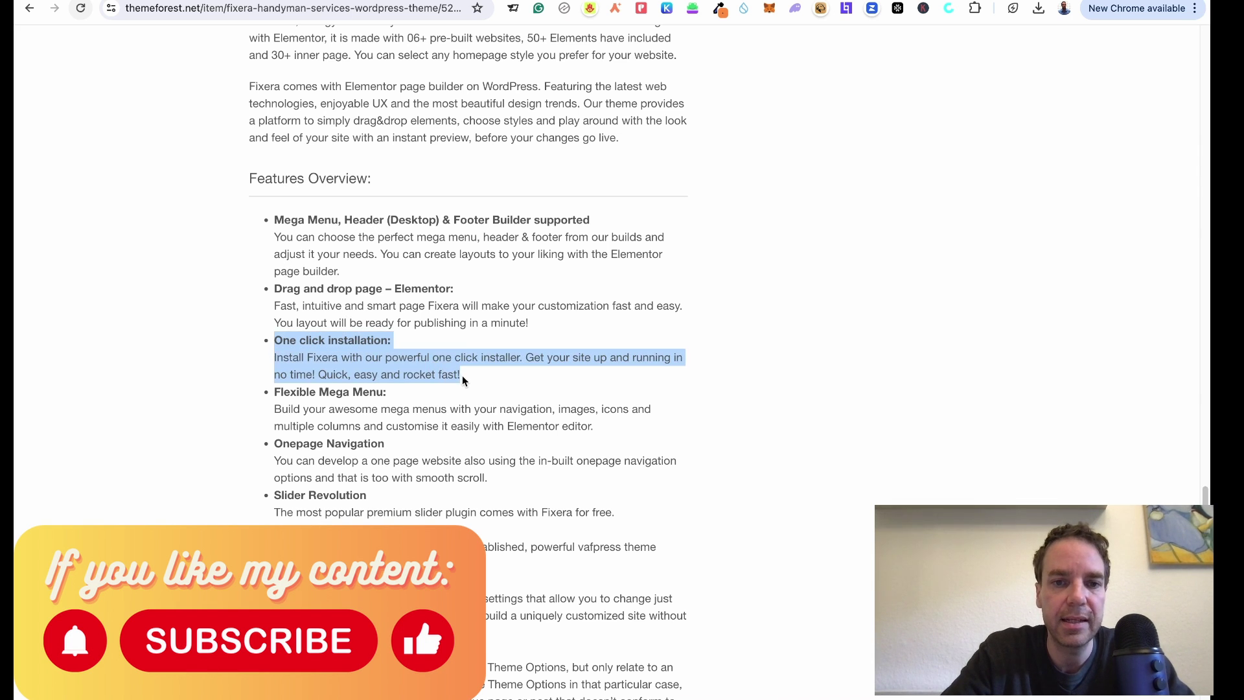
{"action": "left_click", "coordinate": [353, 354]}
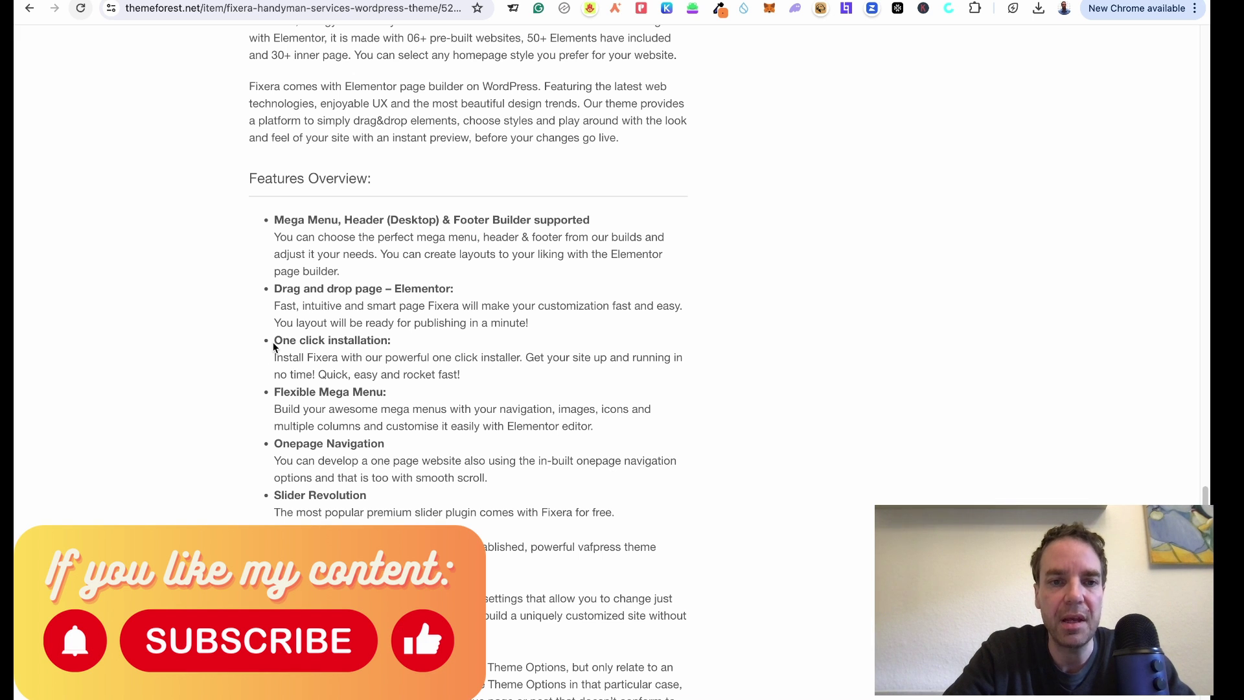
{"action": "left_click_drag", "start_coordinate": [273, 342], "coordinate": [379, 344]}
{"action": "left_click", "coordinate": [395, 346]}
{"action": "left_click_drag", "start_coordinate": [273, 341], "coordinate": [388, 346]}
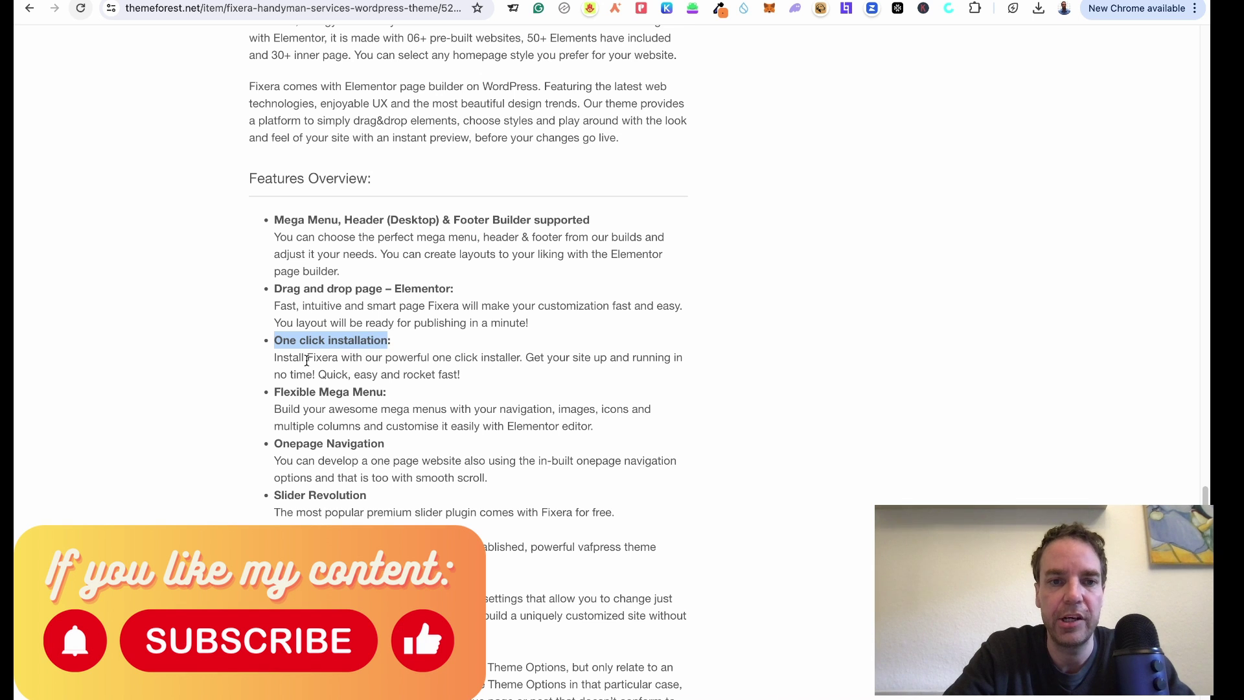